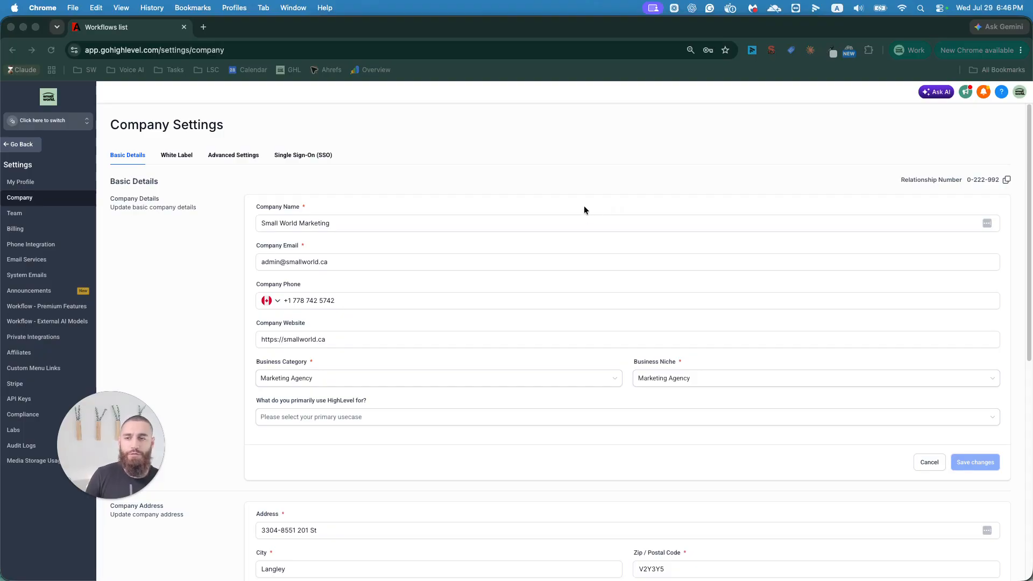
- Switch from the company settings to the SW Home Services Core QA sub-account and open its settings
{"action": "scroll", "coordinate": [454, 370], "scroll_direction": "down", "scroll_amount": 7}
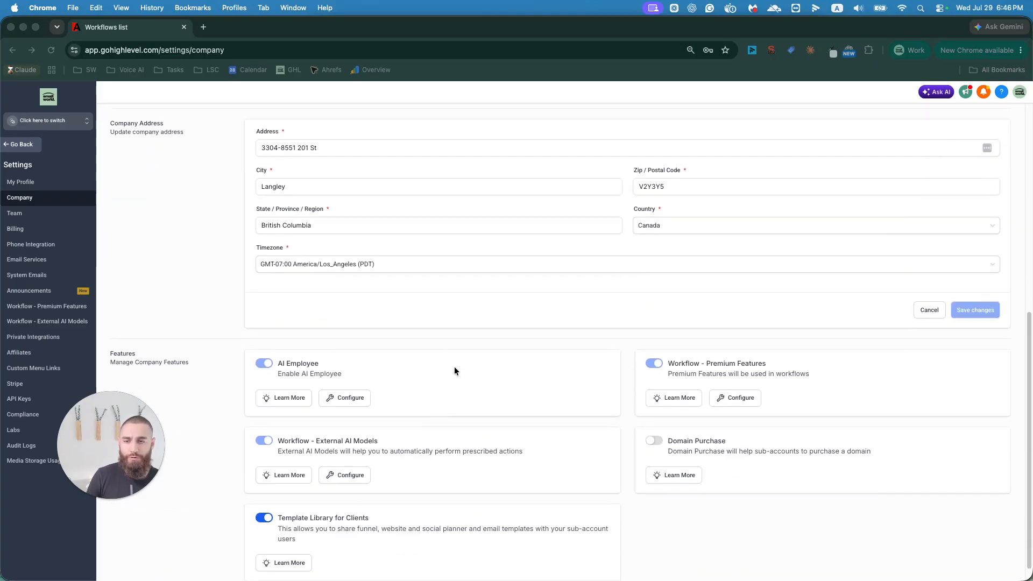
{"action": "scroll", "coordinate": [454, 366], "scroll_direction": "up", "scroll_amount": 7}
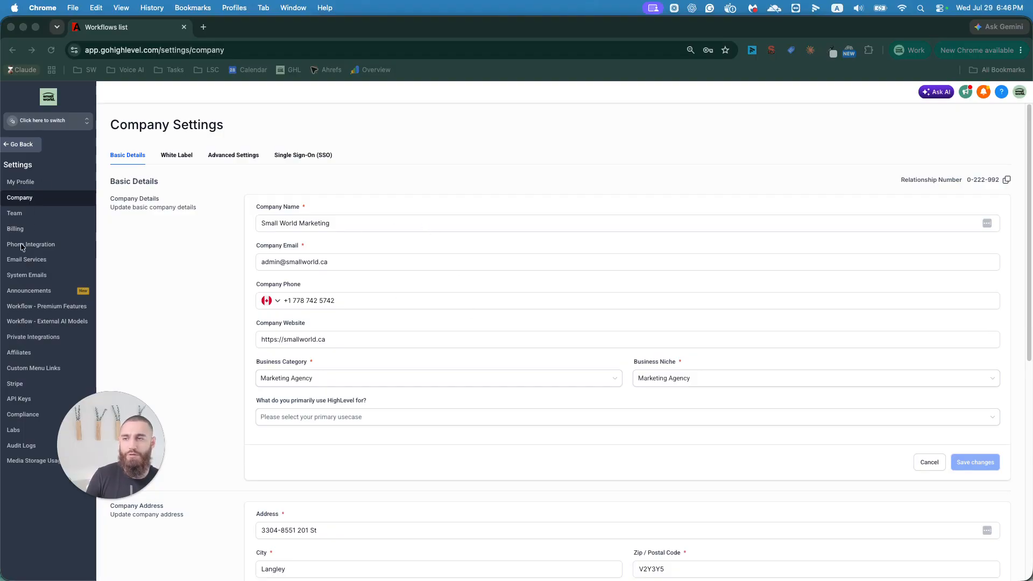
{"action": "left_click", "coordinate": [24, 218]}
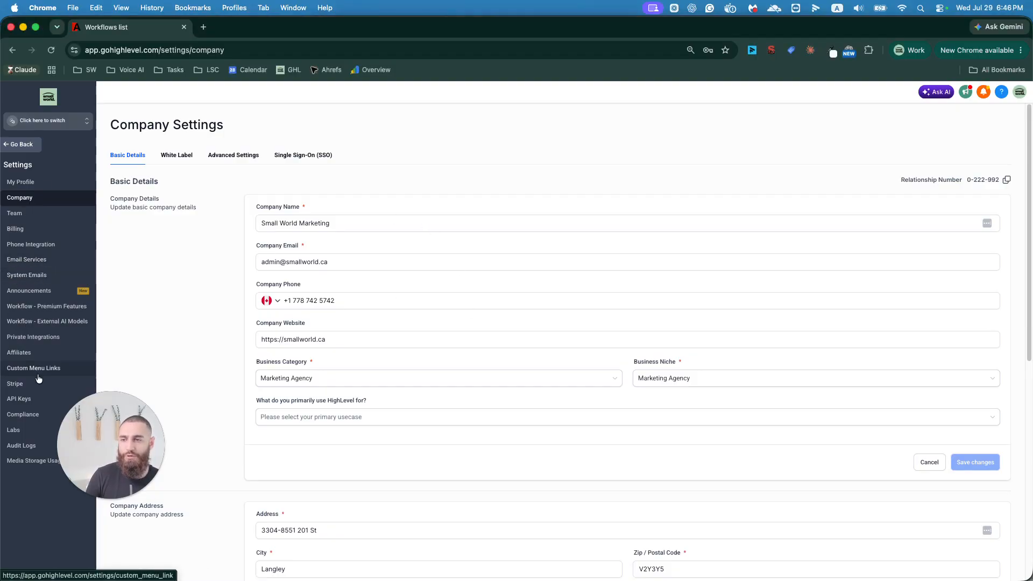
{"action": "left_click", "coordinate": [50, 124]}
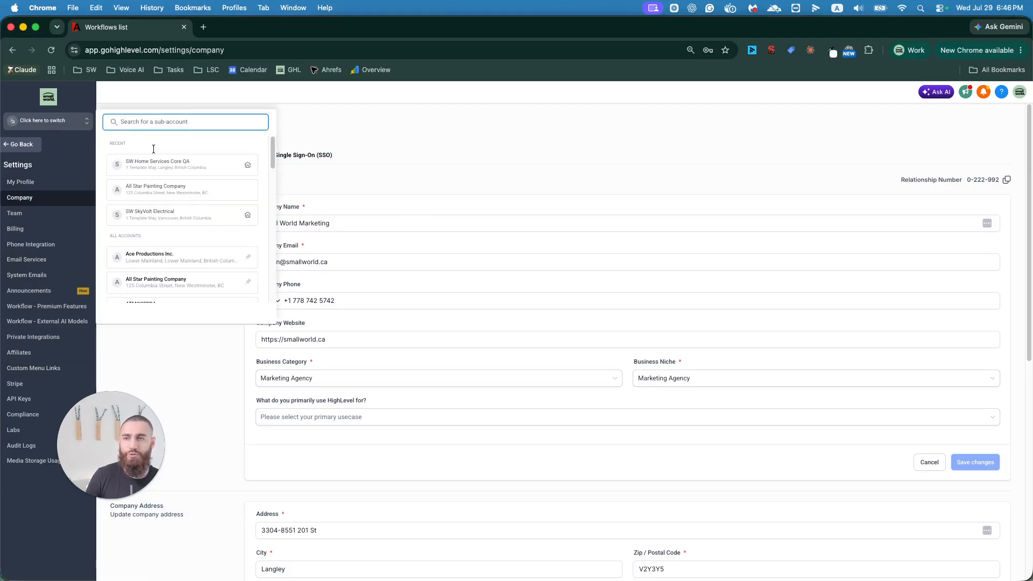
{"action": "left_click", "coordinate": [184, 167]}
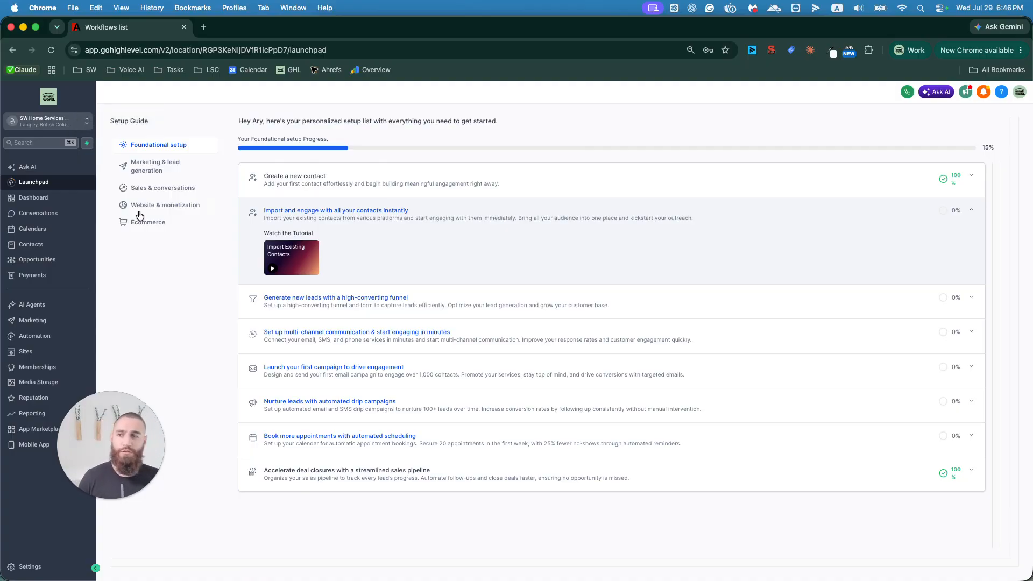
{"action": "left_click", "coordinate": [28, 566]}
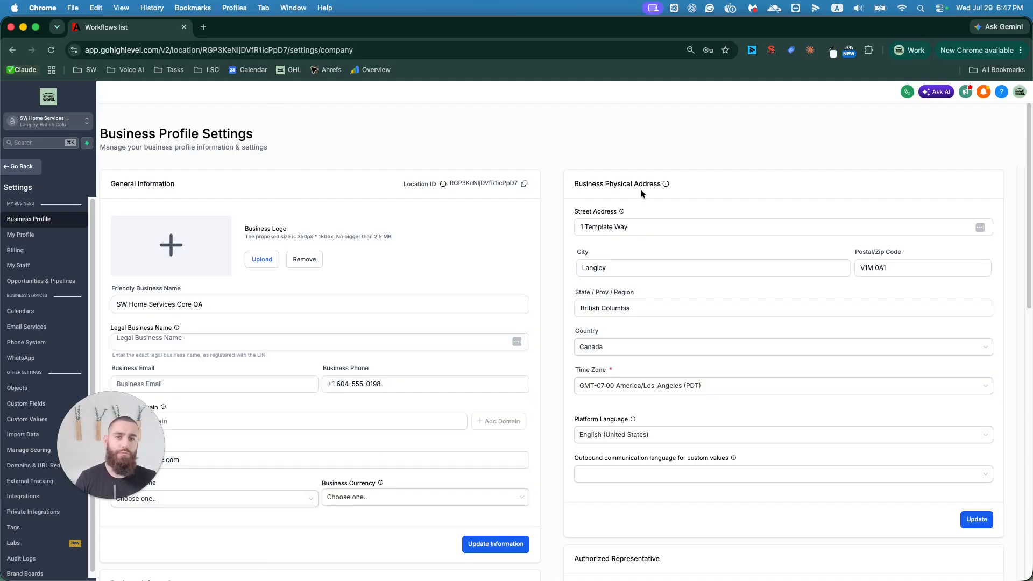
- Examine the Business Profile settings, from general information and physical address to business information, authorized representative, general options and contact deduplication preferences
{"action": "scroll", "coordinate": [665, 186], "scroll_direction": "down", "scroll_amount": 5}
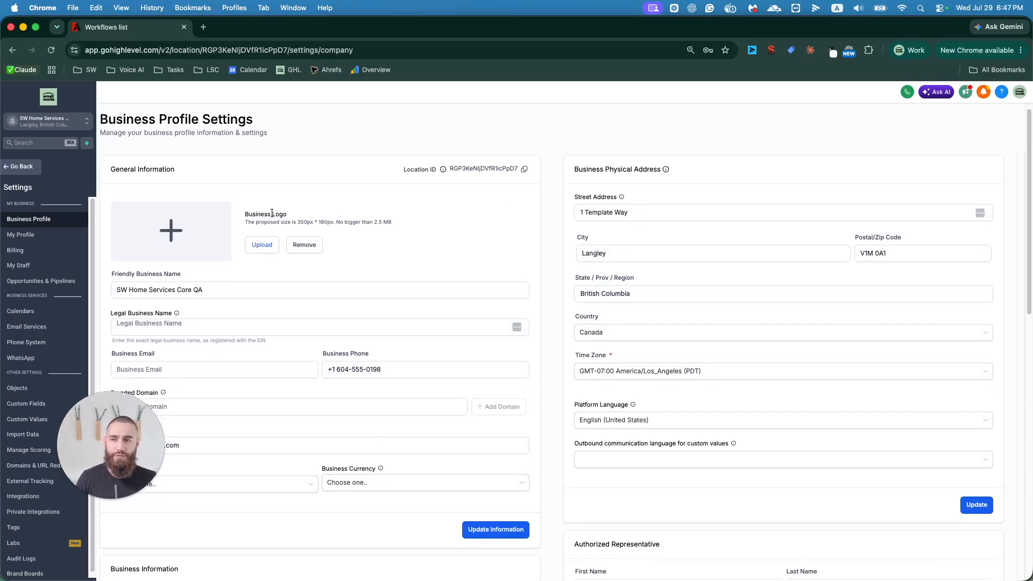
{"action": "scroll", "coordinate": [265, 208], "scroll_direction": "down", "scroll_amount": 1}
{"action": "left_click", "coordinate": [250, 221]}
{"action": "left_click", "coordinate": [239, 210]}
{"action": "scroll", "coordinate": [415, 212], "scroll_direction": "down", "scroll_amount": 1}
{"action": "left_click", "coordinate": [263, 239]}
{"action": "scroll", "coordinate": [247, 264], "scroll_direction": "down", "scroll_amount": 1}
{"action": "left_click", "coordinate": [472, 302]}
{"action": "scroll", "coordinate": [468, 296], "scroll_direction": "down", "scroll_amount": 15}
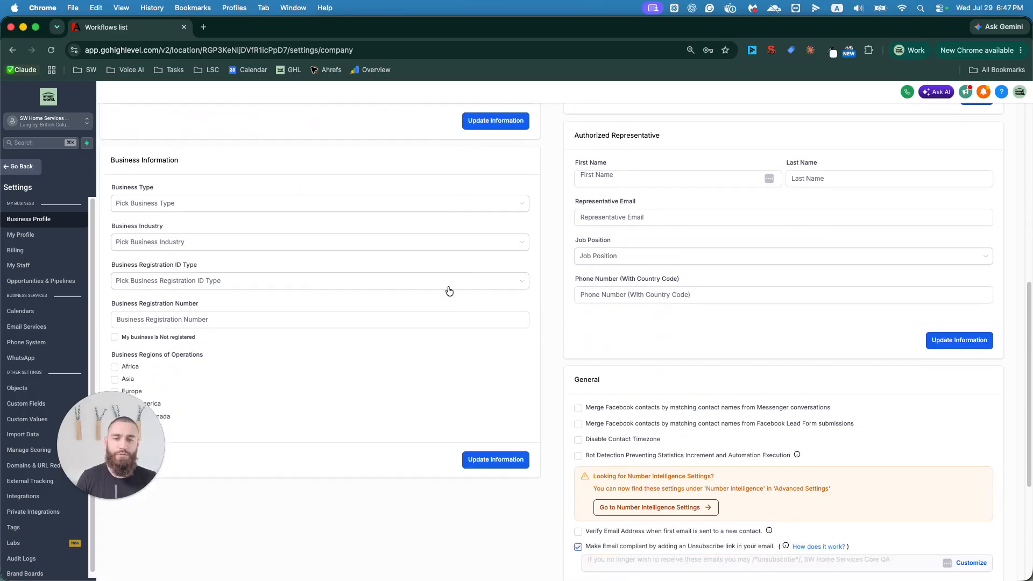
{"action": "scroll", "coordinate": [595, 269], "scroll_direction": "down", "scroll_amount": 3}
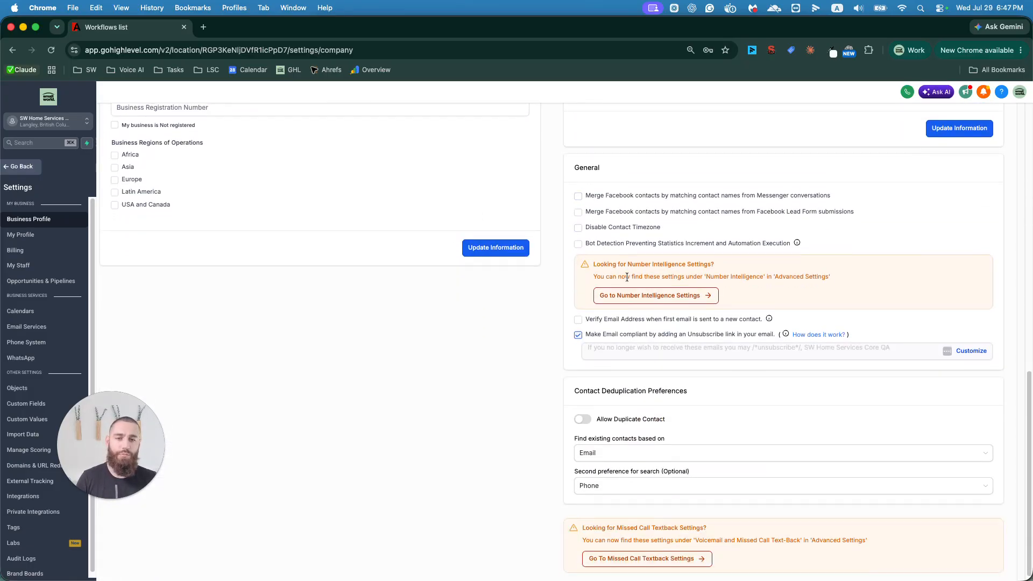
{"action": "scroll", "coordinate": [619, 230], "scroll_direction": "down", "scroll_amount": 1}
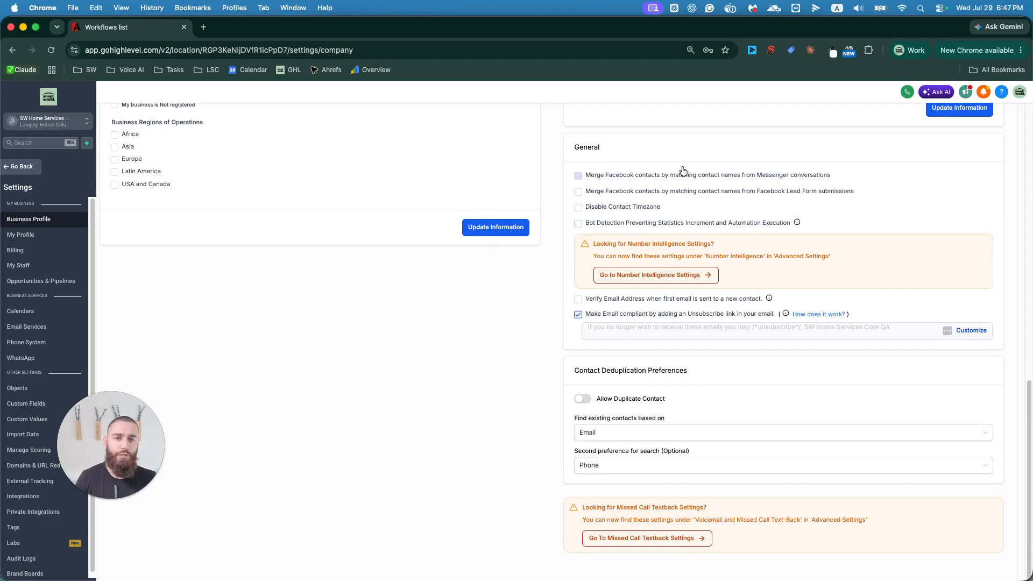
{"action": "scroll", "coordinate": [686, 313], "scroll_direction": "down", "scroll_amount": 1}
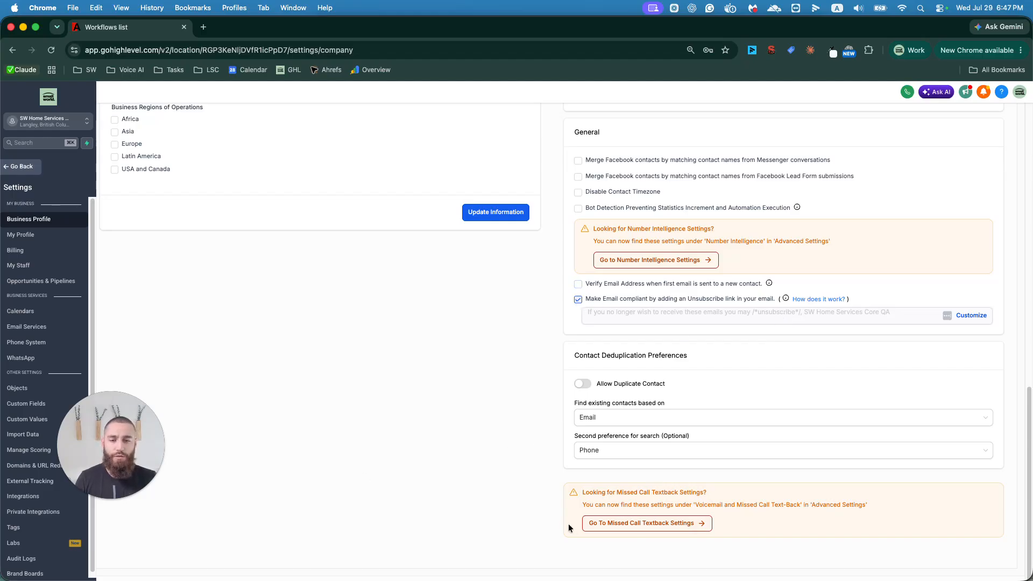
{"action": "scroll", "coordinate": [582, 338], "scroll_direction": "up", "scroll_amount": 15}
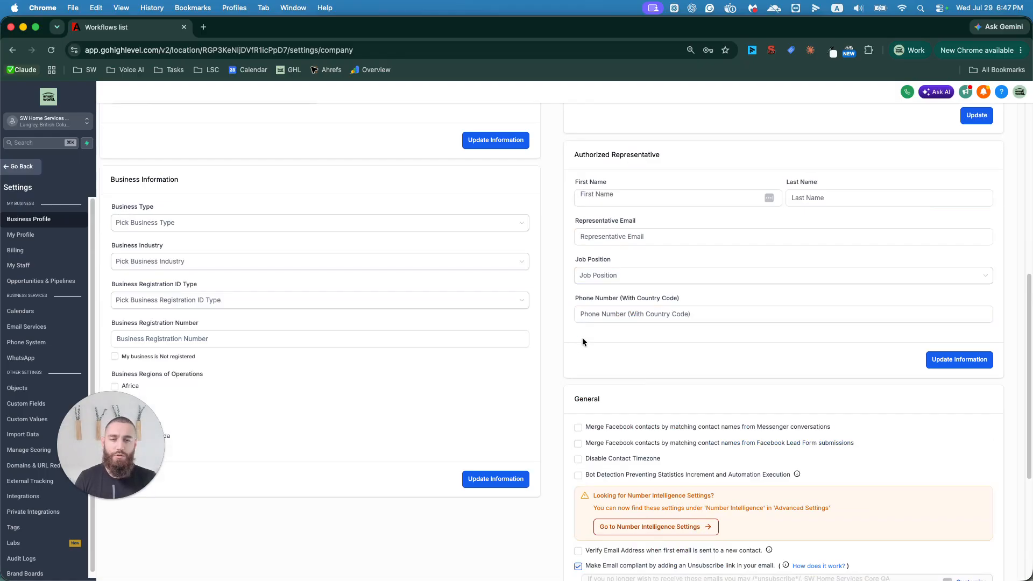
{"action": "scroll", "coordinate": [582, 338], "scroll_direction": "up", "scroll_amount": 2}
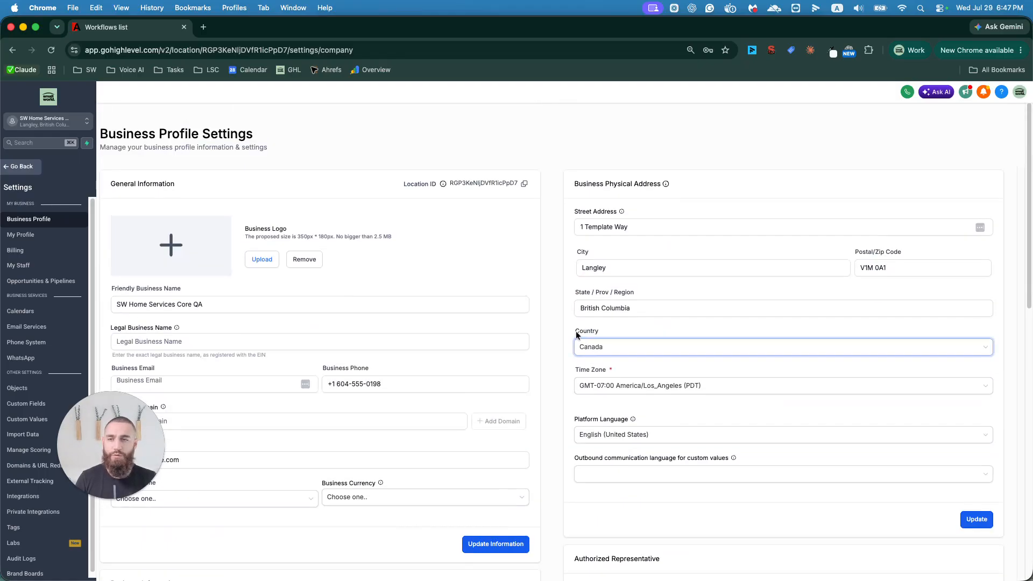
- Start adding a new user under My Staff and go through the name, email and phone fields without filling them in
{"action": "left_click", "coordinate": [47, 268]}
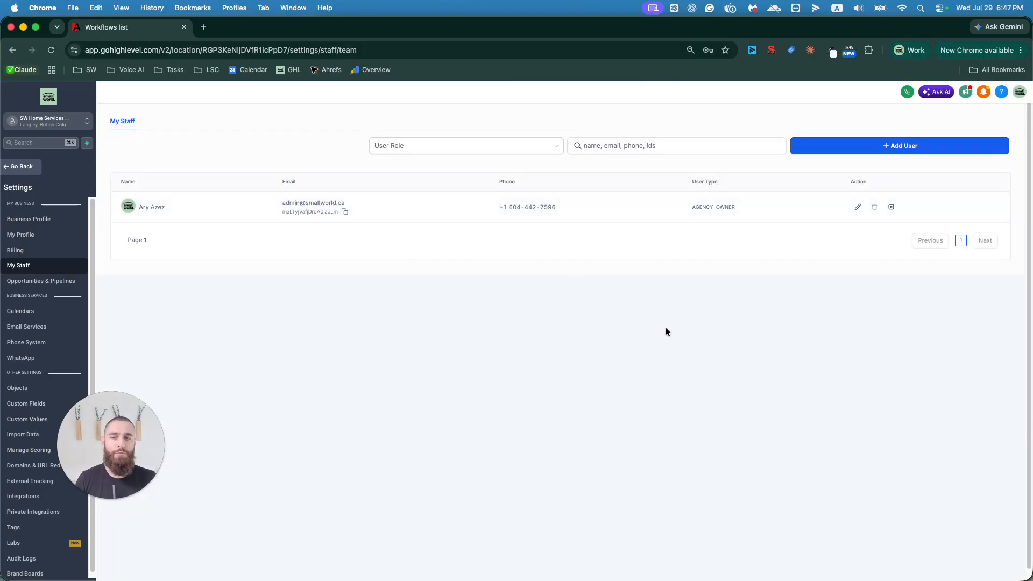
{"action": "left_click", "coordinate": [881, 151]}
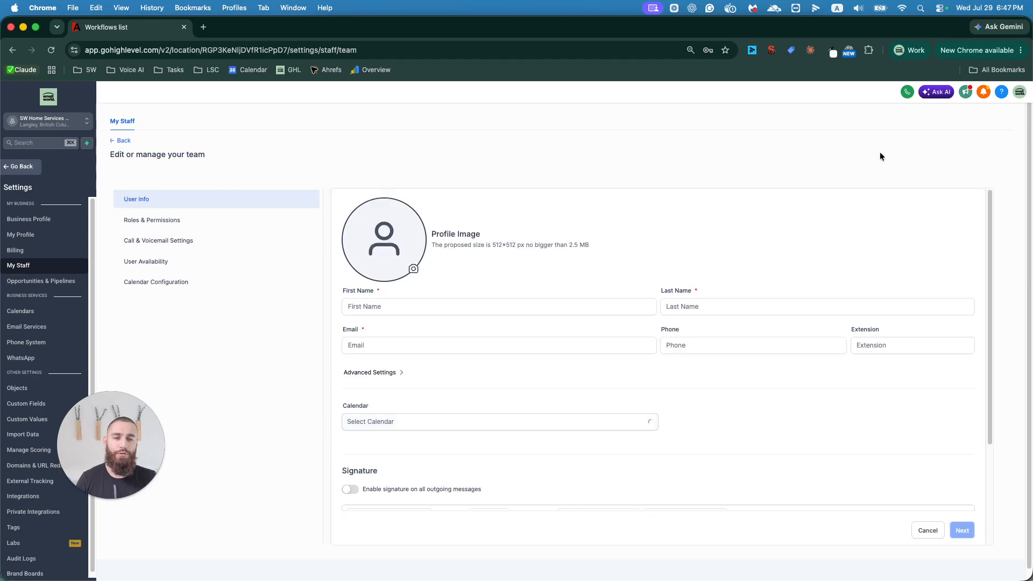
{"action": "left_click", "coordinate": [616, 305]}
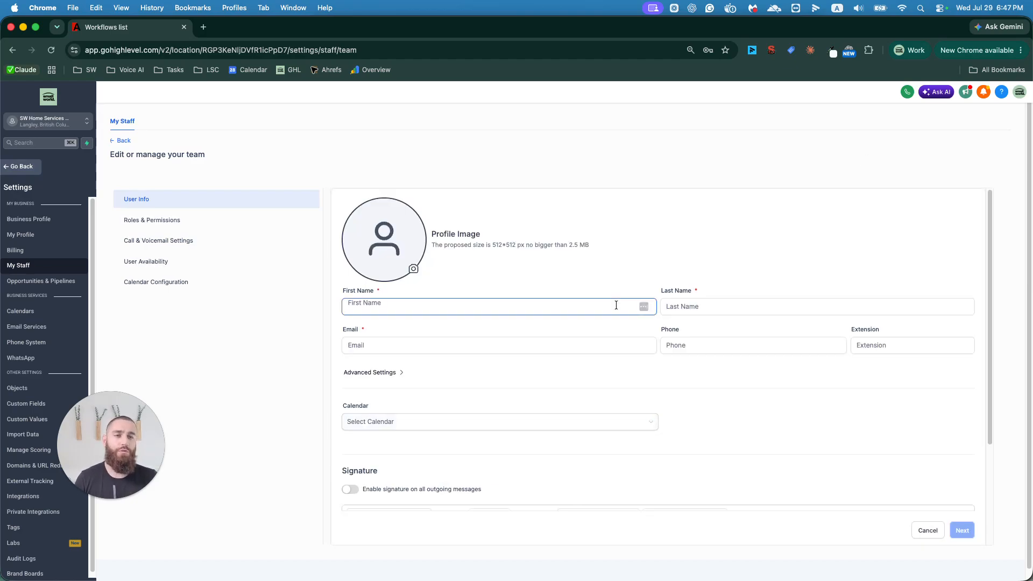
{"action": "left_click", "coordinate": [614, 307]}
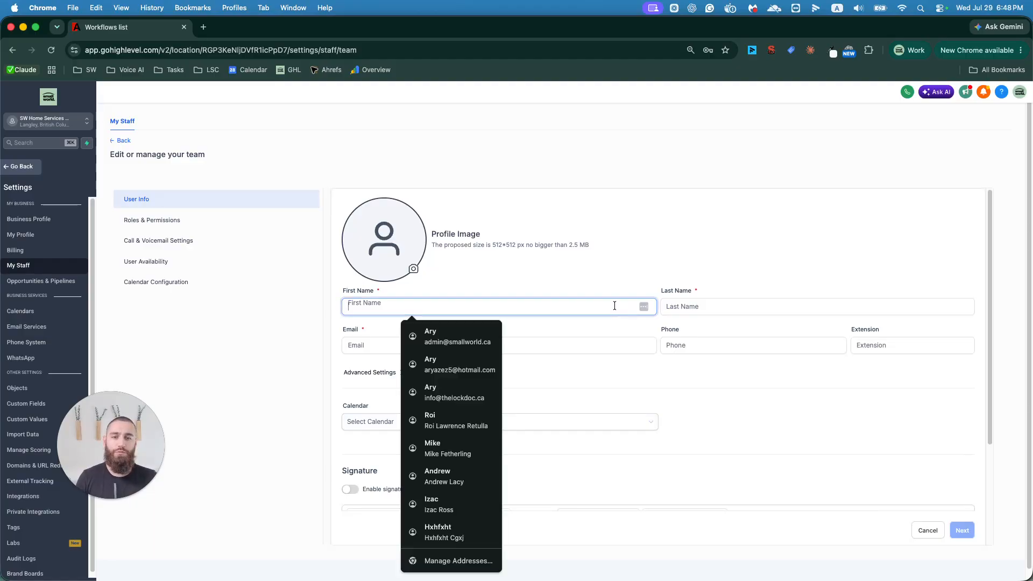
{"action": "left_click", "coordinate": [700, 301]}
{"action": "left_click", "coordinate": [559, 352]}
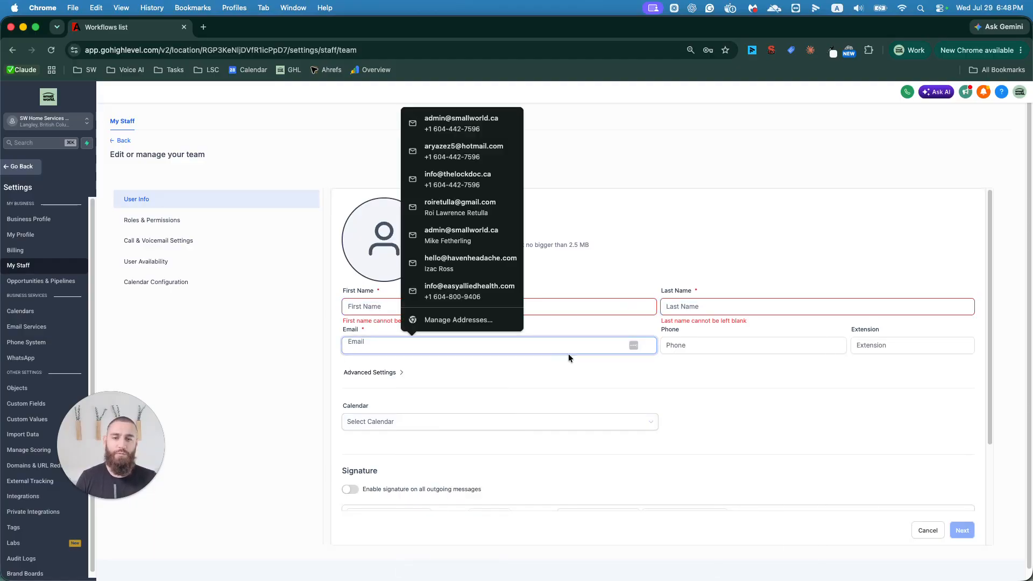
{"action": "left_click", "coordinate": [700, 351]}
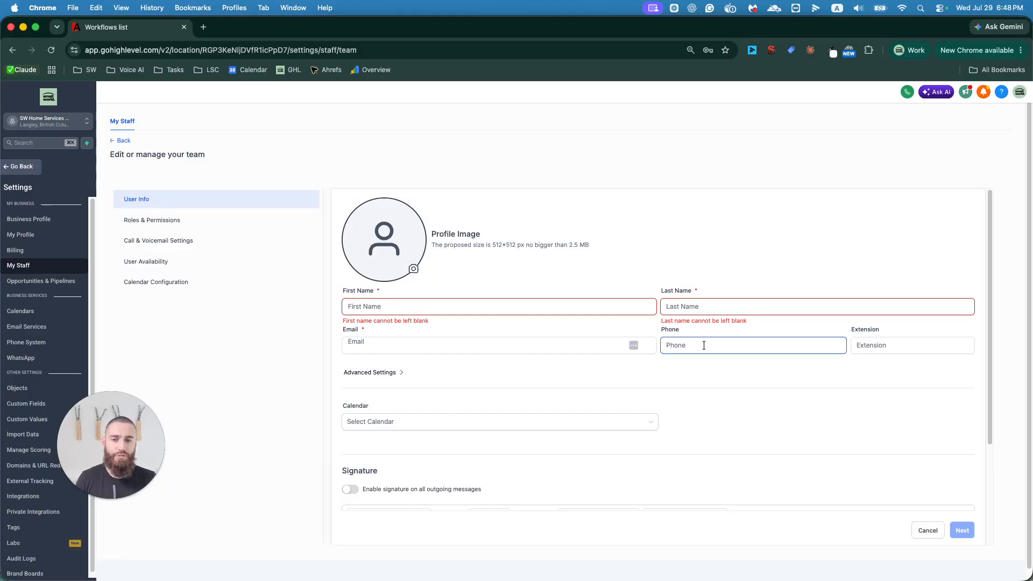
{"action": "left_click_drag", "start_coordinate": [685, 333], "coordinate": [670, 330]}
{"action": "left_click", "coordinate": [695, 348]}
{"action": "left_click", "coordinate": [693, 361]}
{"action": "scroll", "coordinate": [563, 328], "scroll_direction": "down", "scroll_amount": 2}
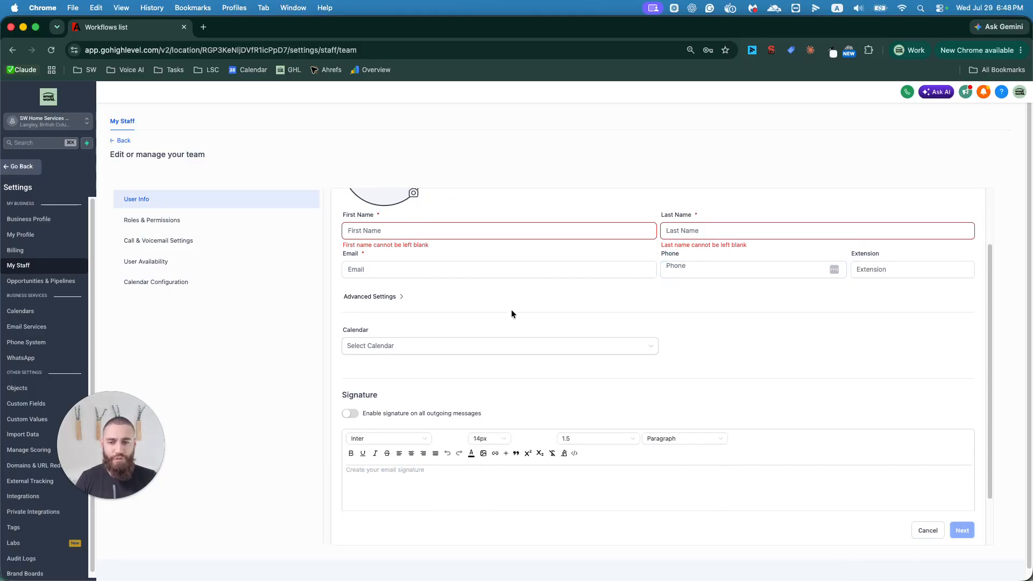
{"action": "scroll", "coordinate": [427, 312], "scroll_direction": "up", "scroll_amount": 2}
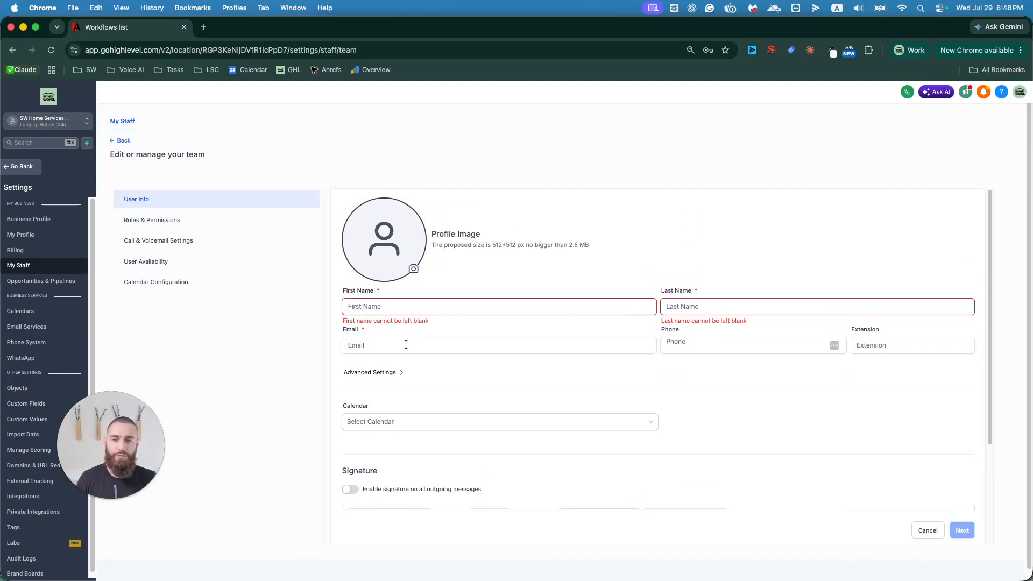
- Examine the new user's password field in the advanced settings, the calendar selection and the email signature options
{"action": "scroll", "coordinate": [408, 354], "scroll_direction": "down", "scroll_amount": 1}
{"action": "left_click", "coordinate": [401, 355]}
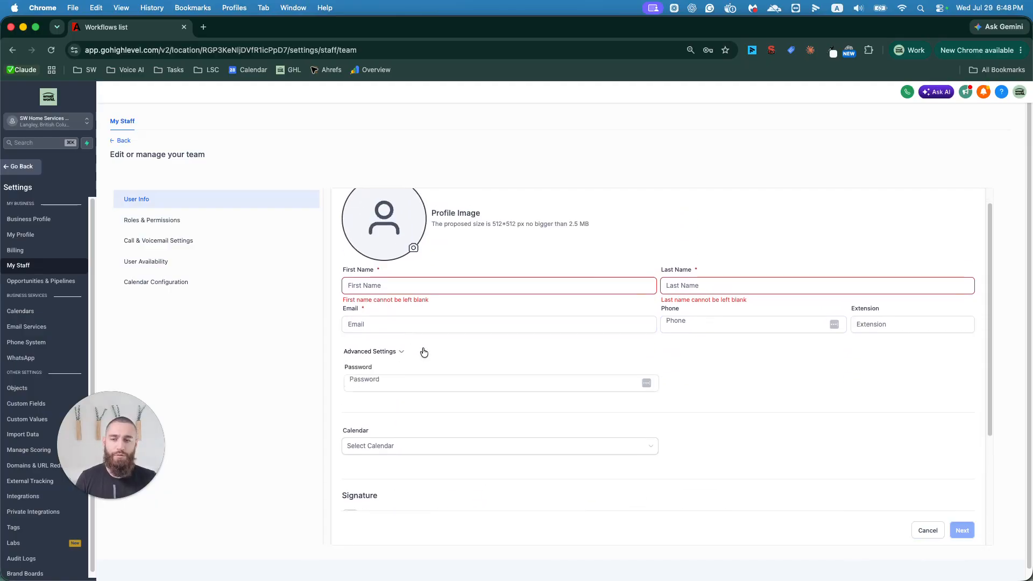
{"action": "scroll", "coordinate": [415, 333], "scroll_direction": "down", "scroll_amount": 3}
{"action": "left_click", "coordinate": [391, 303]}
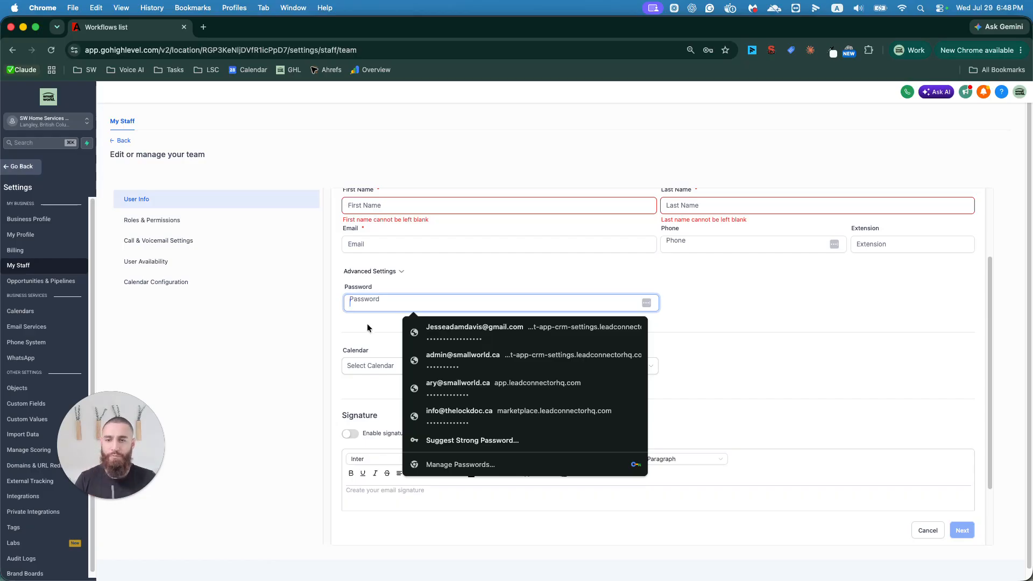
{"action": "left_click", "coordinate": [386, 277]}
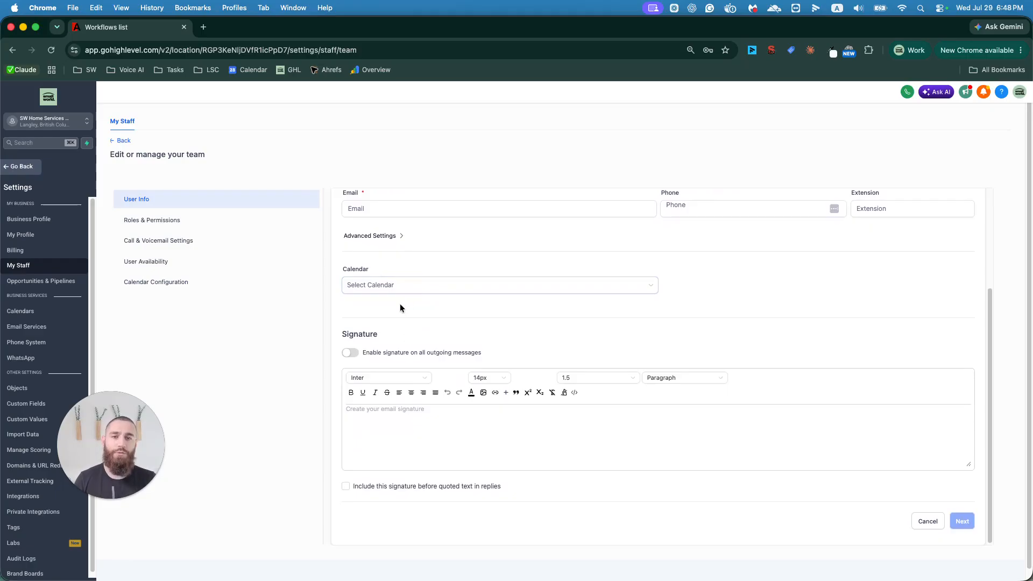
{"action": "scroll", "coordinate": [409, 333], "scroll_direction": "up", "scroll_amount": 3}
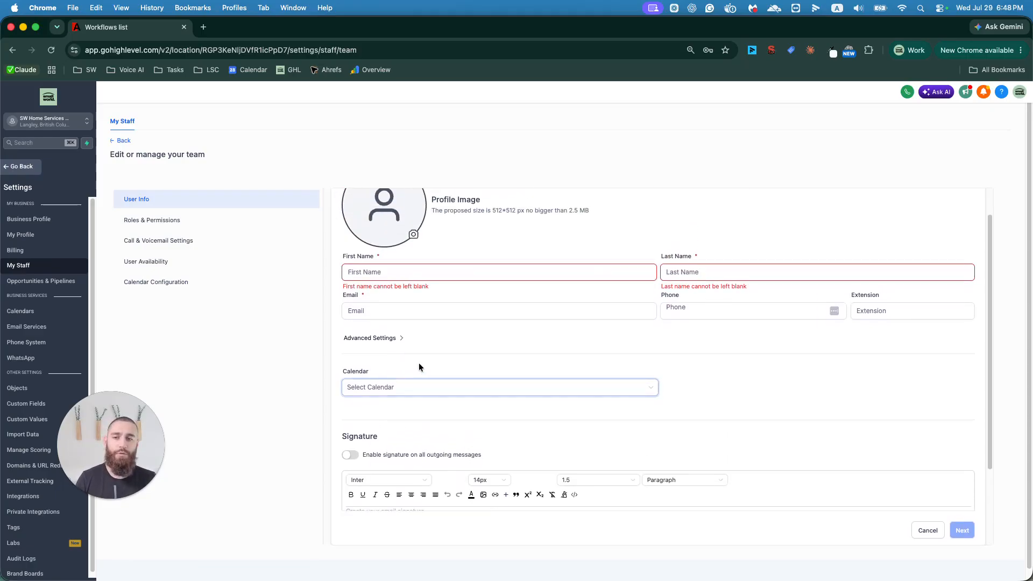
{"action": "scroll", "coordinate": [418, 366], "scroll_direction": "down", "scroll_amount": 3}
{"action": "scroll", "coordinate": [409, 353], "scroll_direction": "up", "scroll_amount": 2}
{"action": "scroll", "coordinate": [398, 344], "scroll_direction": "down", "scroll_amount": 2}
{"action": "left_click", "coordinate": [394, 425]}
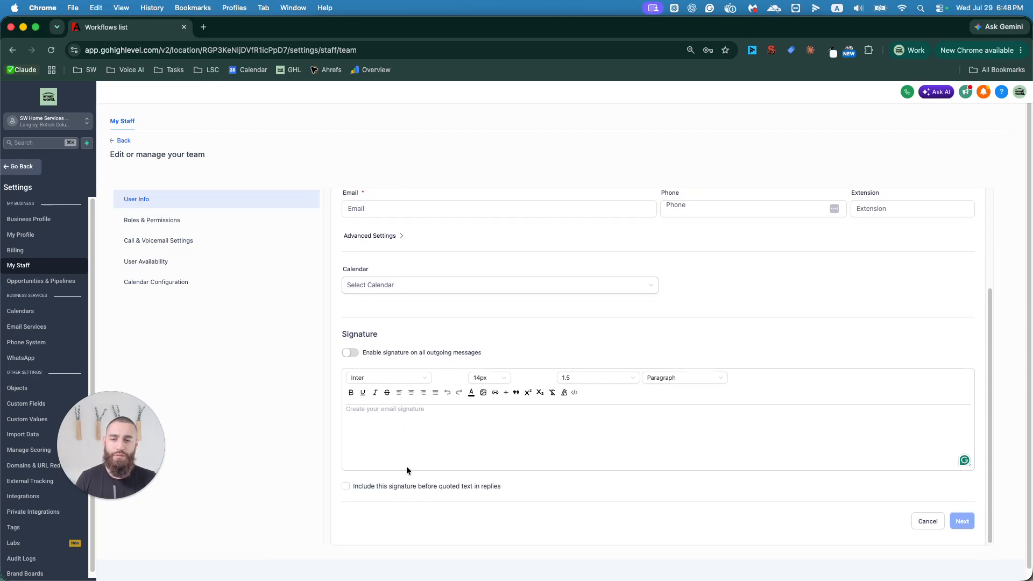
{"action": "scroll", "coordinate": [412, 487], "scroll_direction": "up", "scroll_amount": 3}
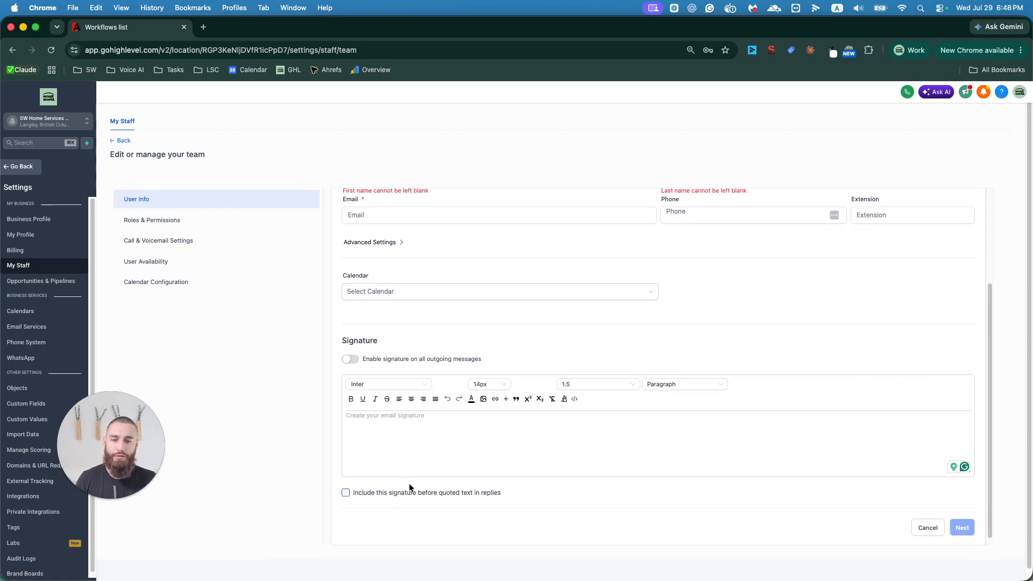
- Set the new user's role to User in Roles & Permissions
{"action": "left_click", "coordinate": [211, 228]}
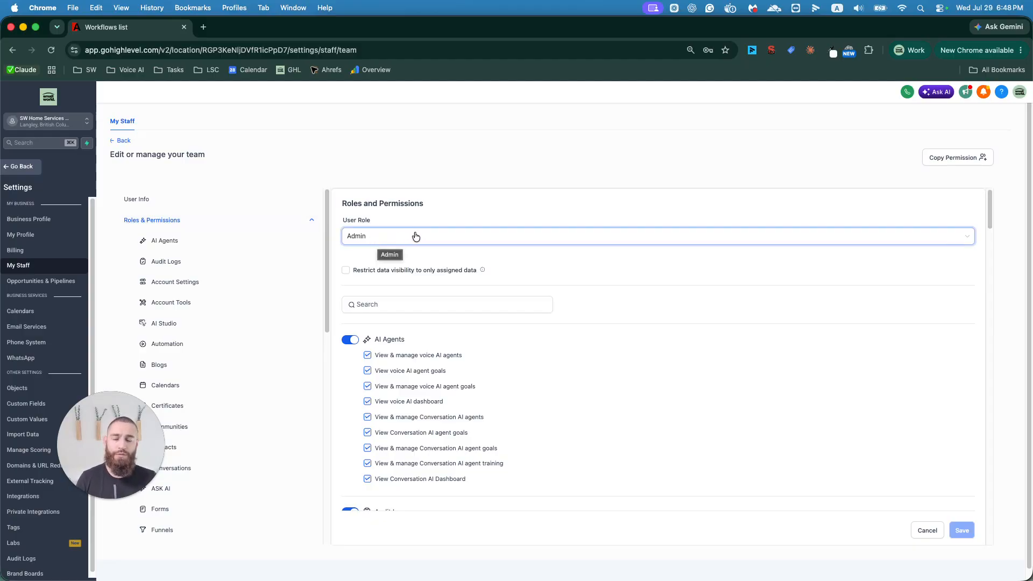
{"action": "left_click", "coordinate": [360, 239]}
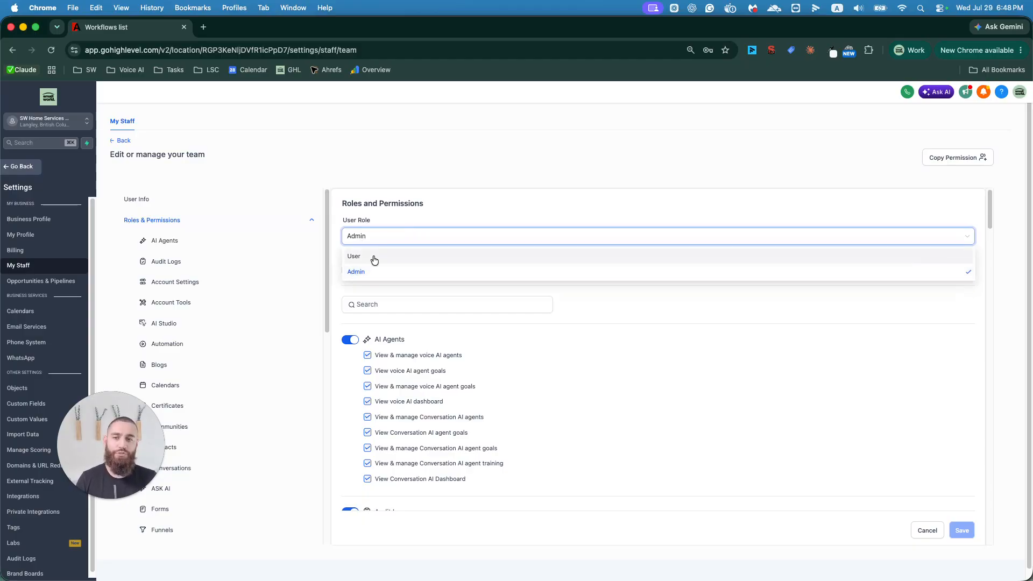
{"action": "left_click", "coordinate": [374, 258]}
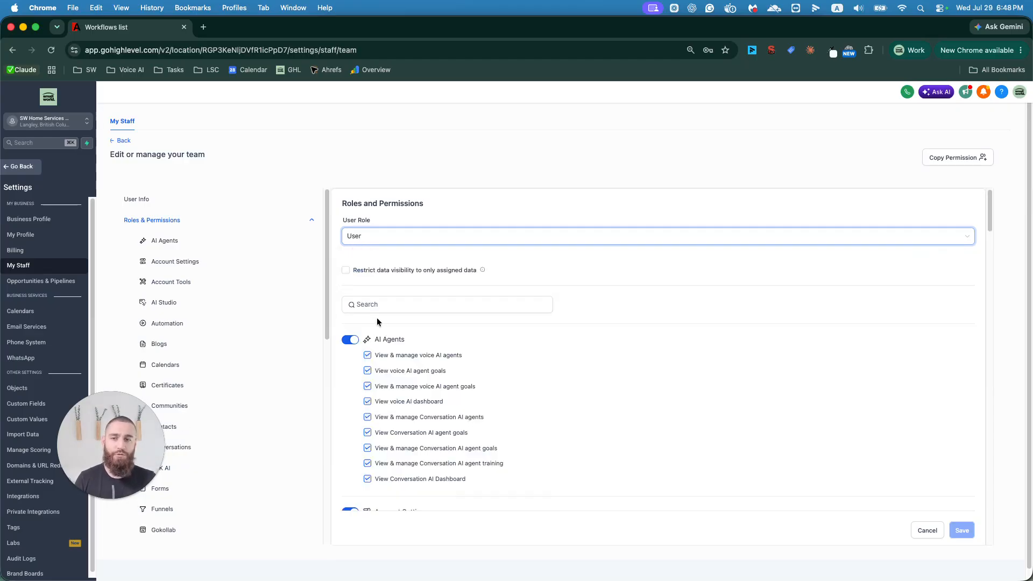
- Review the option that restricts data visibility to only assigned data, and turn off all AI Agents permissions for the user
{"action": "scroll", "coordinate": [401, 329], "scroll_direction": "down", "scroll_amount": 1}
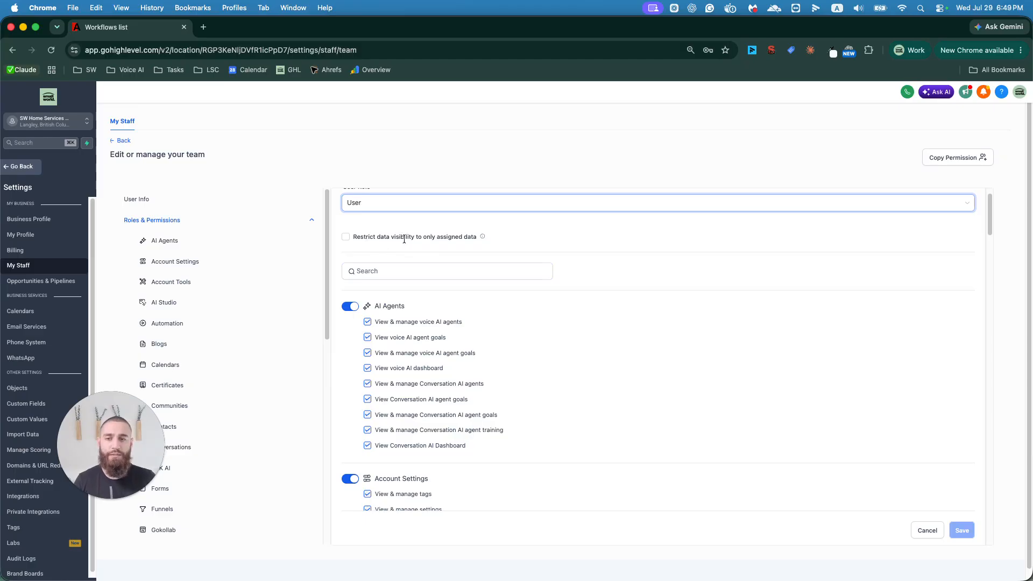
{"action": "mouse_move", "coordinate": [483, 238]}
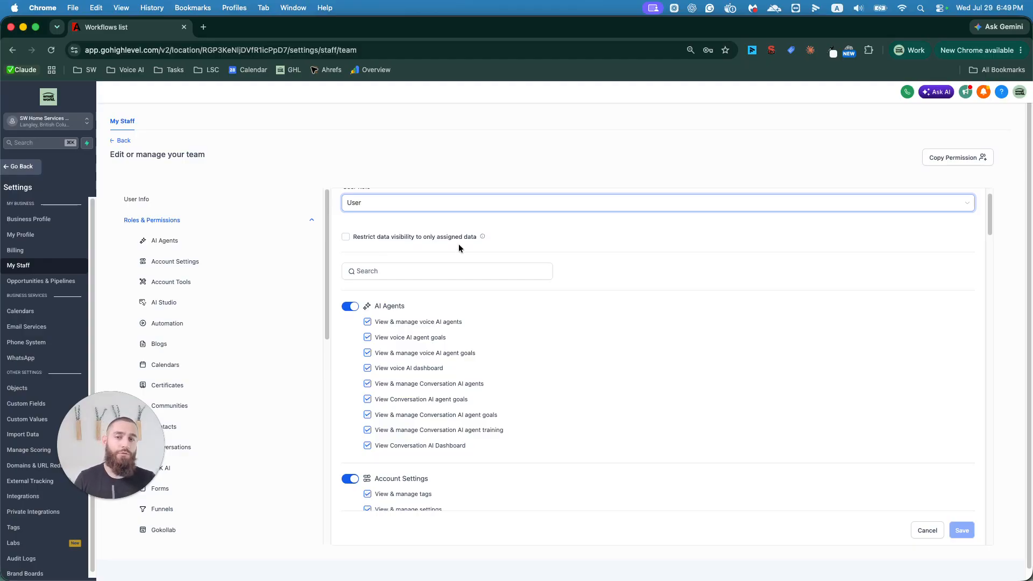
{"action": "mouse_move", "coordinate": [482, 237]}
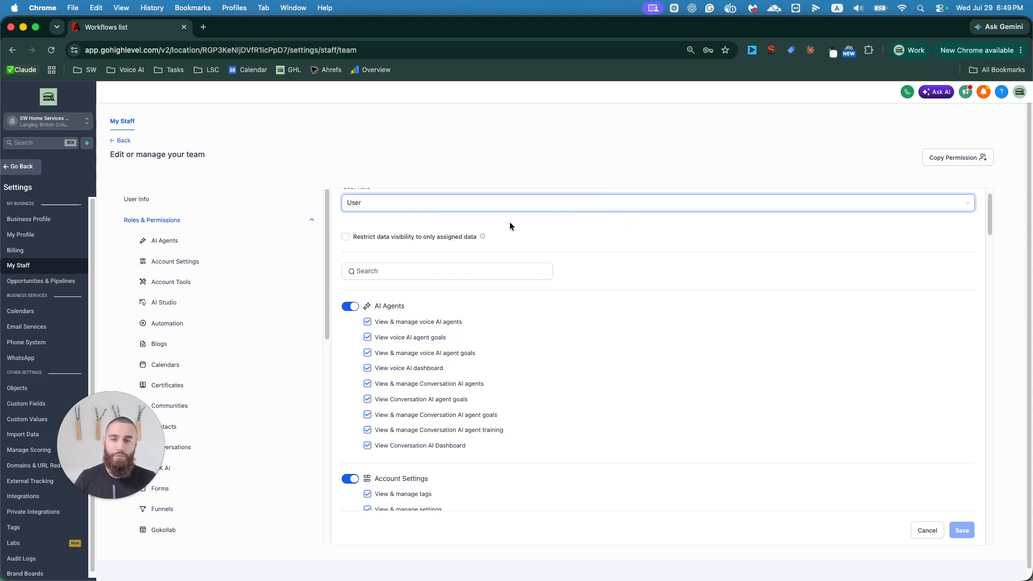
{"action": "scroll", "coordinate": [391, 304], "scroll_direction": "down", "scroll_amount": 1}
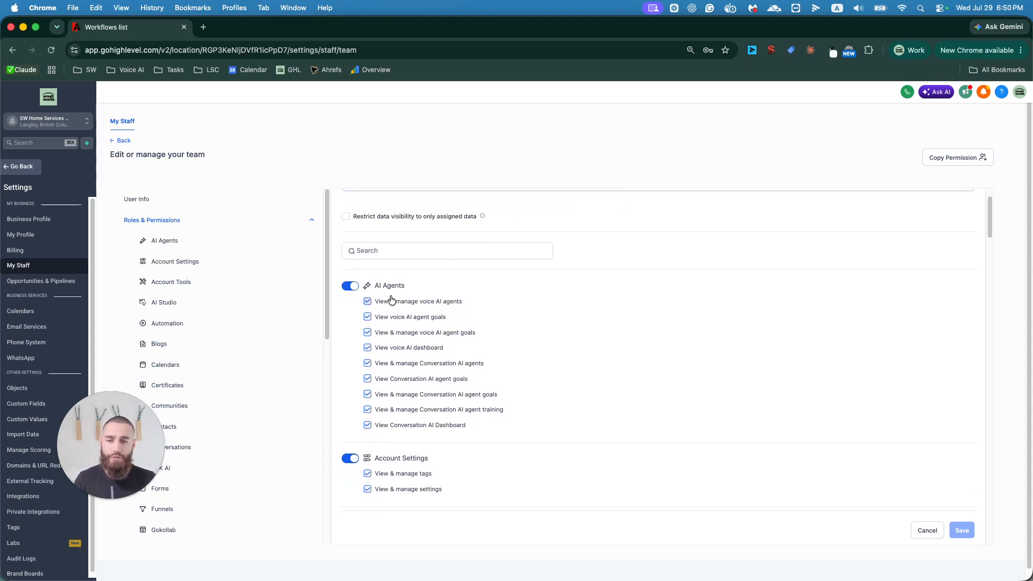
{"action": "scroll", "coordinate": [451, 425], "scroll_direction": "down", "scroll_amount": 2}
{"action": "scroll", "coordinate": [457, 430], "scroll_direction": "down", "scroll_amount": 1}
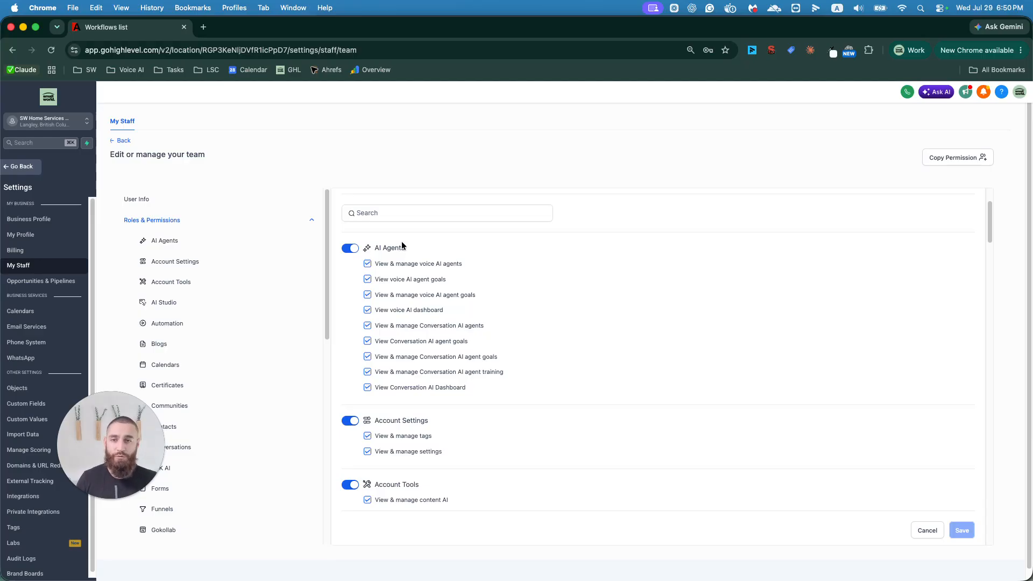
{"action": "left_click", "coordinate": [351, 249]}
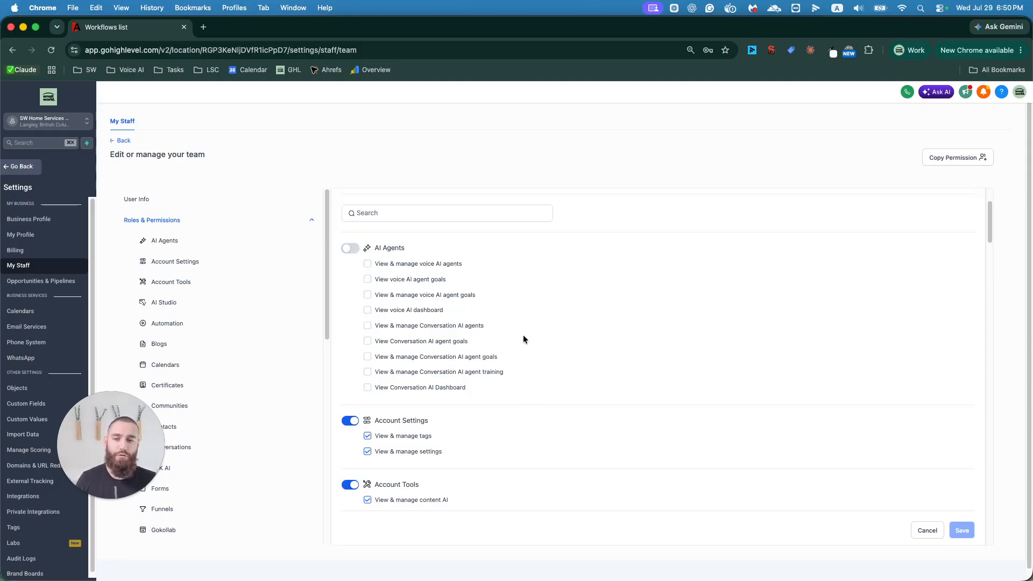
- Turn off the whole Automation permission group for the user, leaving Account Settings, Account Tools and AI Studio as they are
{"action": "scroll", "coordinate": [503, 331], "scroll_direction": "down", "scroll_amount": 2}
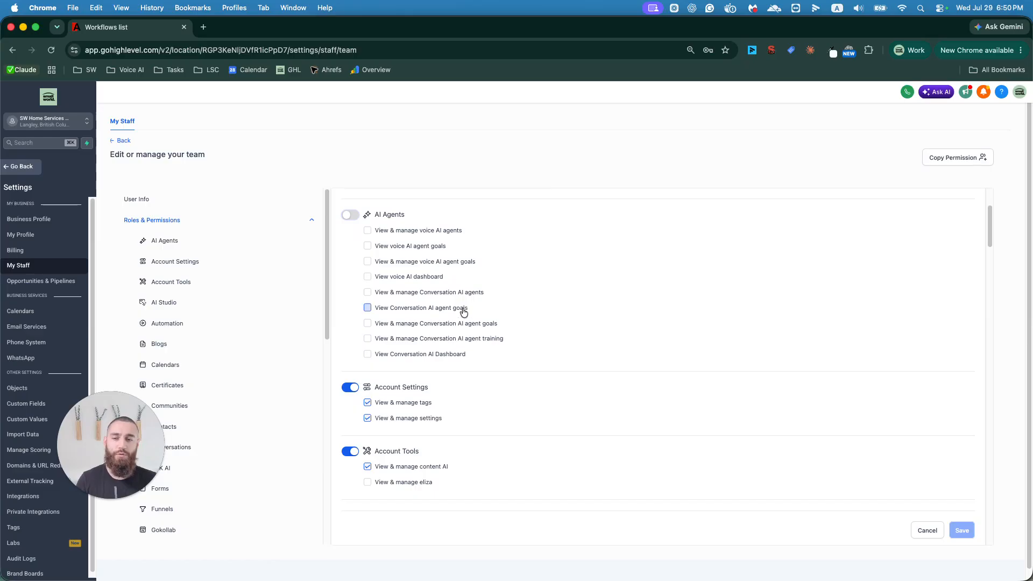
{"action": "scroll", "coordinate": [462, 308], "scroll_direction": "down", "scroll_amount": 1}
{"action": "scroll", "coordinate": [457, 300], "scroll_direction": "down", "scroll_amount": 6}
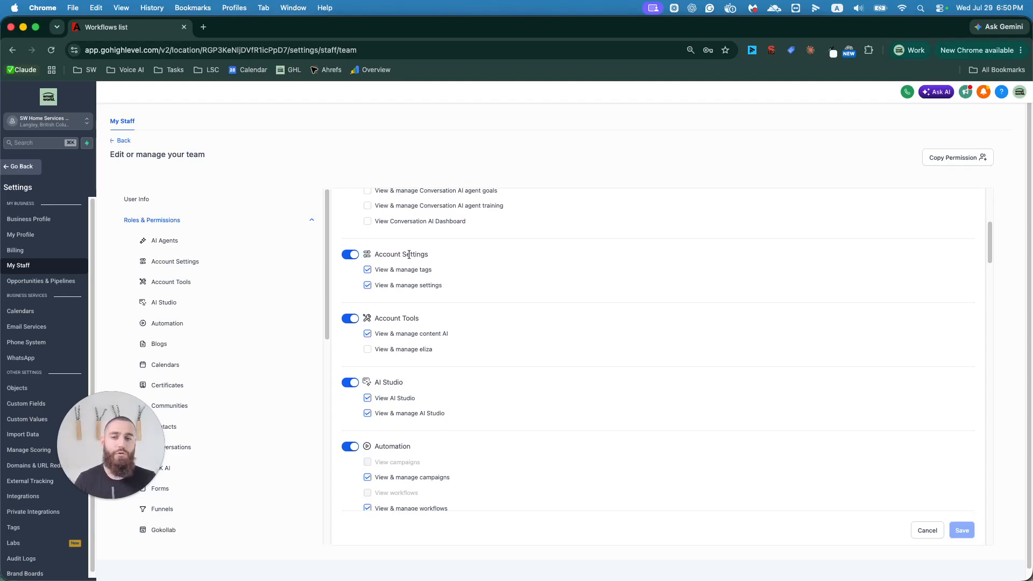
{"action": "scroll", "coordinate": [422, 296], "scroll_direction": "down", "scroll_amount": 1}
{"action": "scroll", "coordinate": [439, 293], "scroll_direction": "down", "scroll_amount": 5}
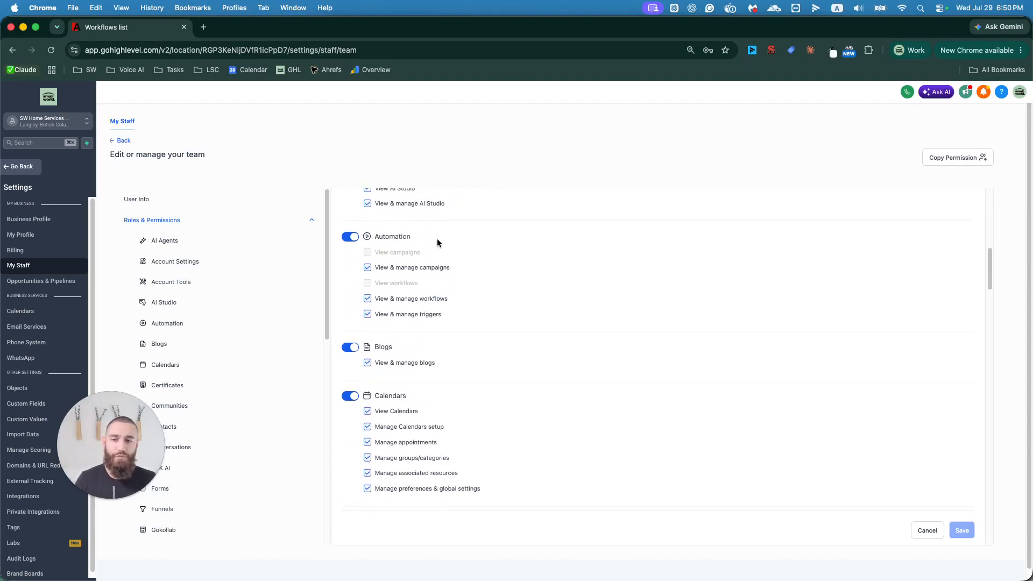
{"action": "left_click", "coordinate": [353, 237]}
- Turn off the Payments permission group together with its dependent order, payment settings and product permissions
{"action": "scroll", "coordinate": [415, 252], "scroll_direction": "down", "scroll_amount": 4}
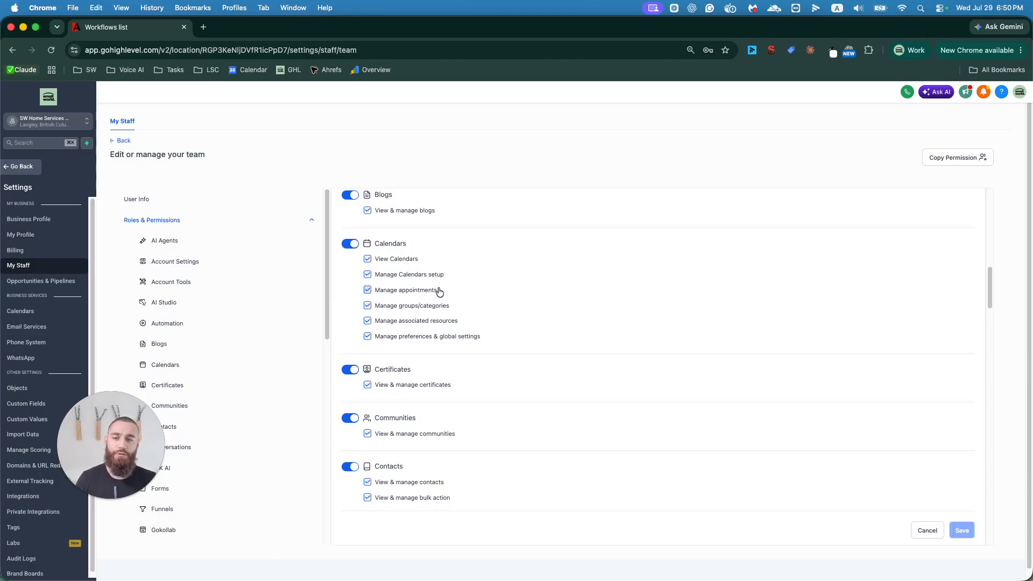
{"action": "scroll", "coordinate": [433, 285], "scroll_direction": "down", "scroll_amount": 1}
{"action": "scroll", "coordinate": [431, 264], "scroll_direction": "down", "scroll_amount": 8}
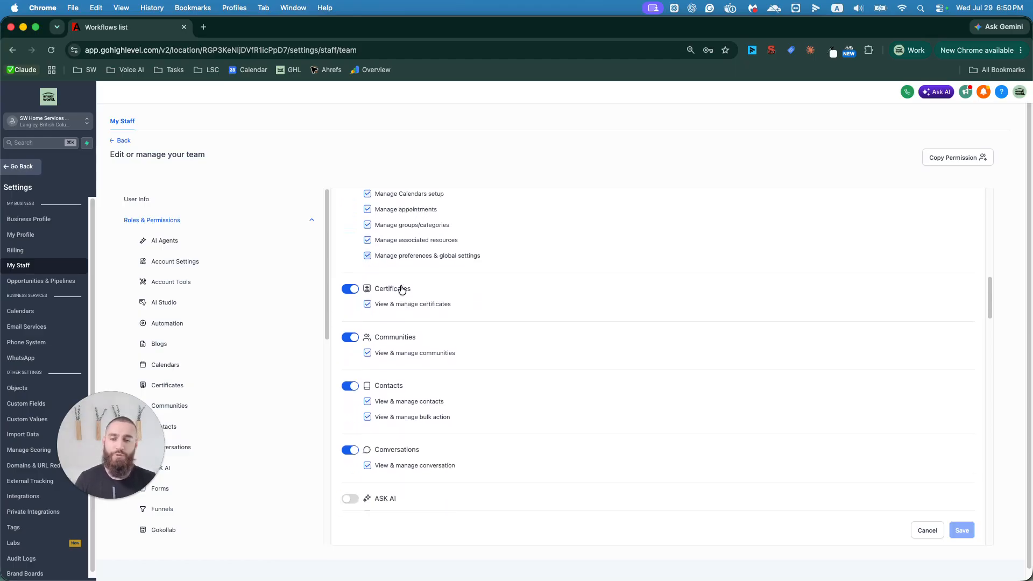
{"action": "scroll", "coordinate": [446, 277], "scroll_direction": "down", "scroll_amount": 6}
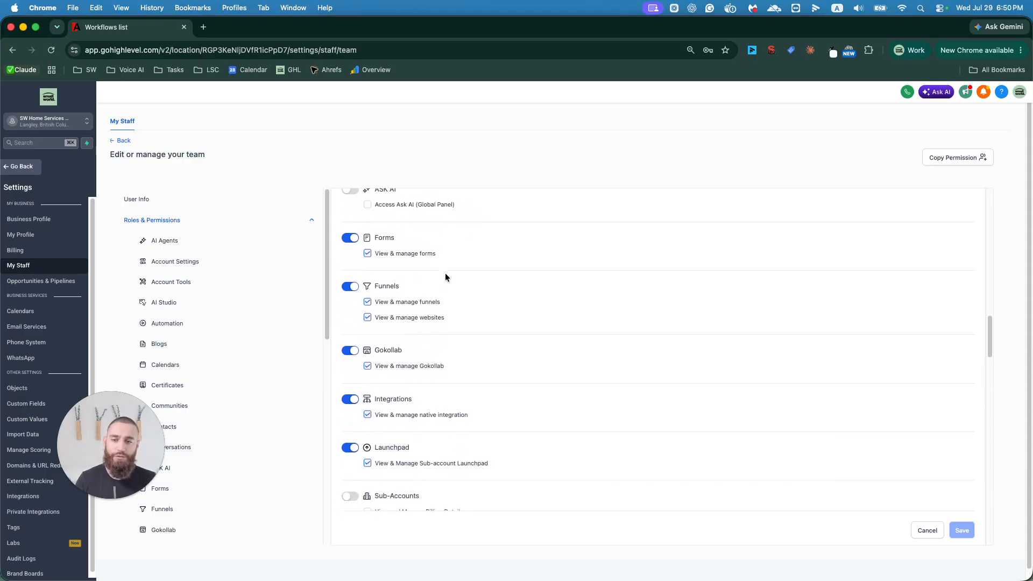
{"action": "scroll", "coordinate": [446, 279], "scroll_direction": "down", "scroll_amount": 4}
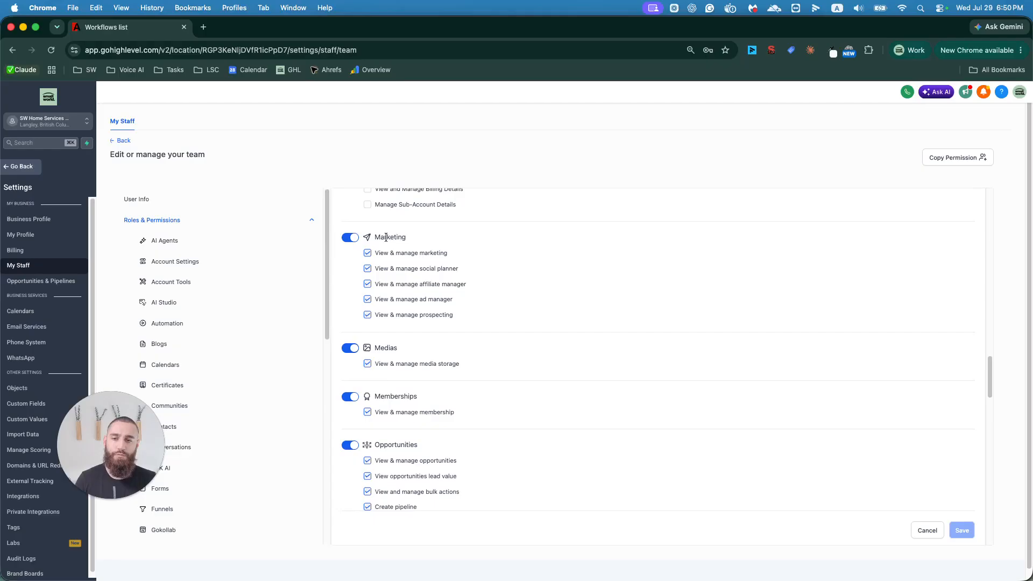
{"action": "scroll", "coordinate": [456, 283], "scroll_direction": "down", "scroll_amount": 5}
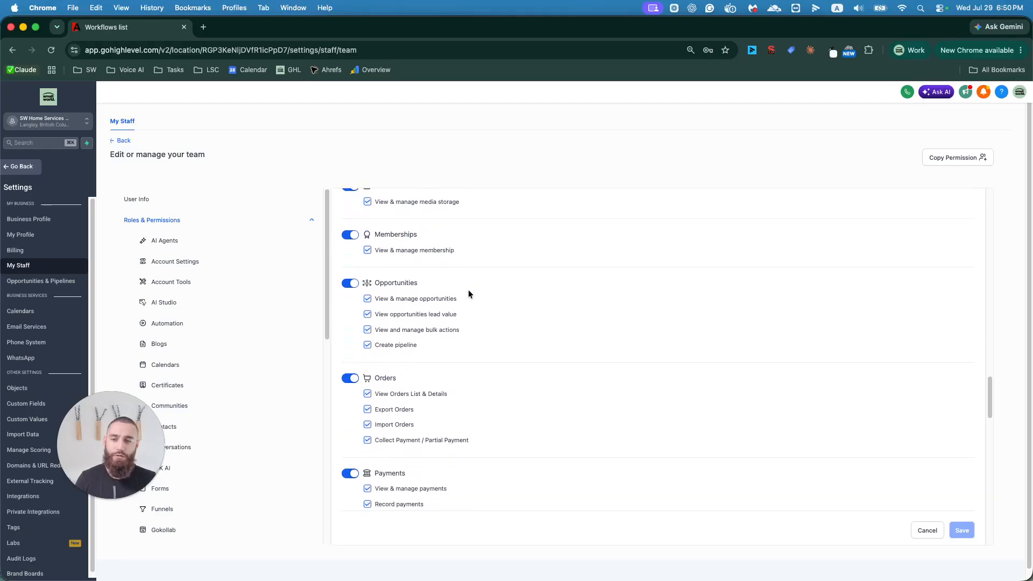
{"action": "scroll", "coordinate": [469, 294], "scroll_direction": "down", "scroll_amount": 4}
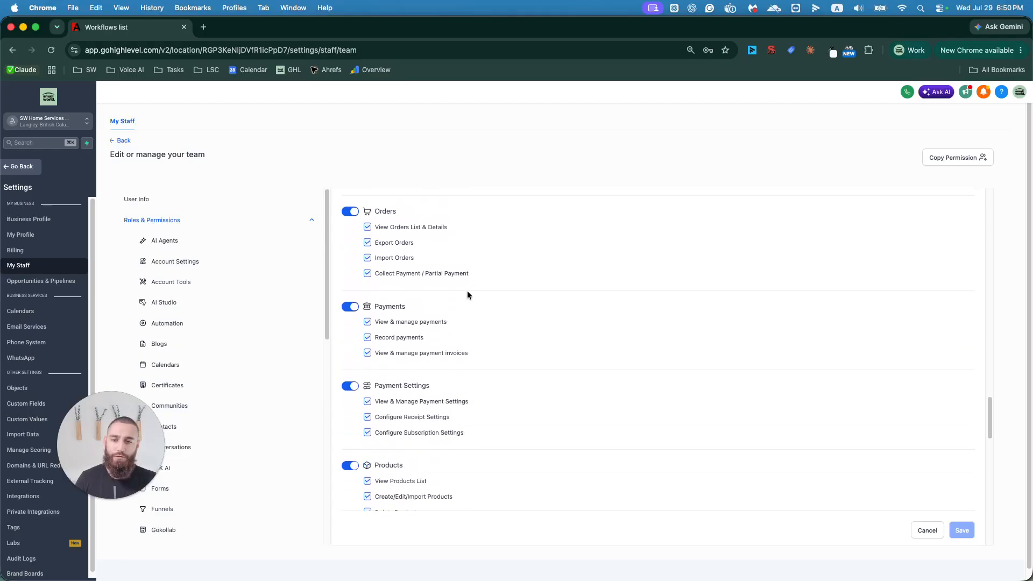
{"action": "left_click", "coordinate": [351, 307]}
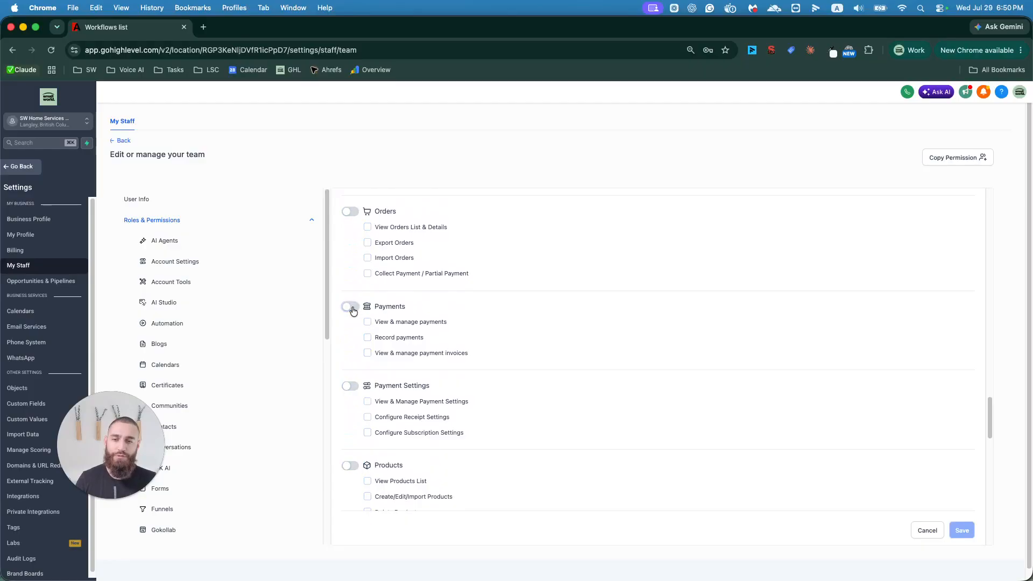
- Examine the payment-related permission groups and the remaining ones, from QR Codes, Quizzes and Dashboard to Surveys, Taxes, Transactions and WordPress
{"action": "scroll", "coordinate": [382, 350], "scroll_direction": "up", "scroll_amount": 3}
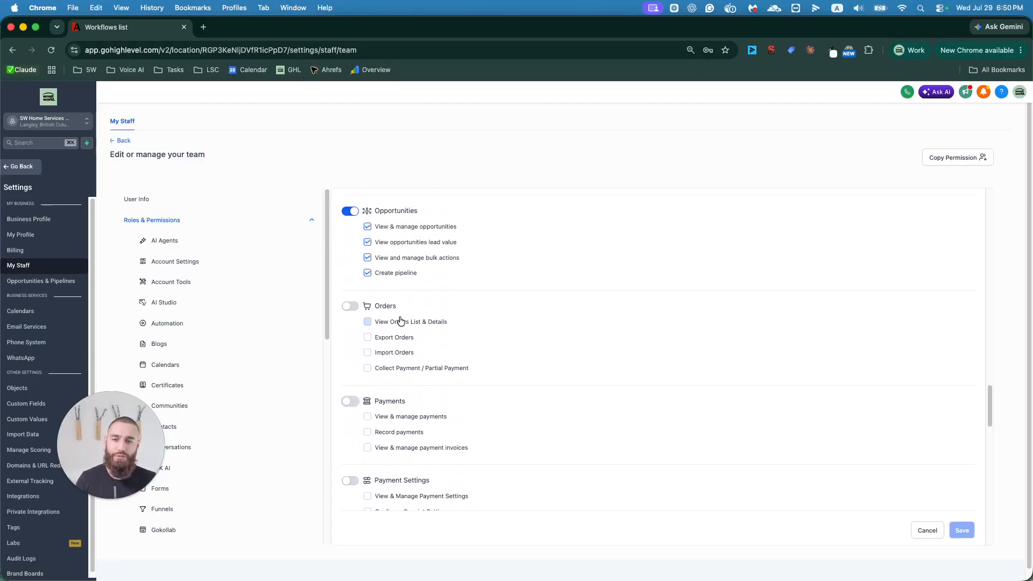
{"action": "scroll", "coordinate": [398, 334], "scroll_direction": "down", "scroll_amount": 6}
{"action": "scroll", "coordinate": [405, 367], "scroll_direction": "up", "scroll_amount": 1}
{"action": "scroll", "coordinate": [404, 369], "scroll_direction": "up", "scroll_amount": 3}
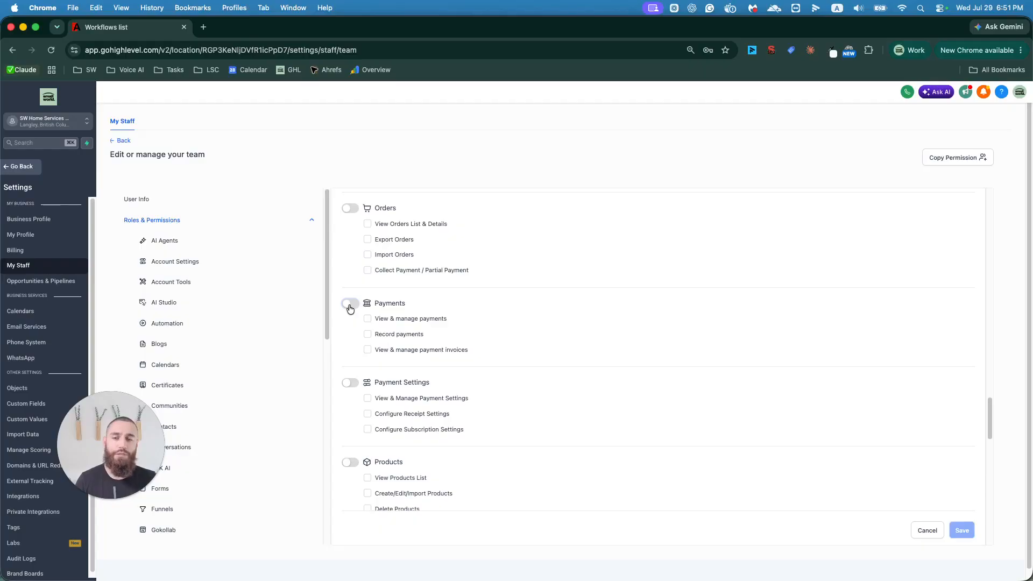
{"action": "scroll", "coordinate": [521, 348], "scroll_direction": "down", "scroll_amount": 1}
{"action": "scroll", "coordinate": [525, 347], "scroll_direction": "down", "scroll_amount": 10}
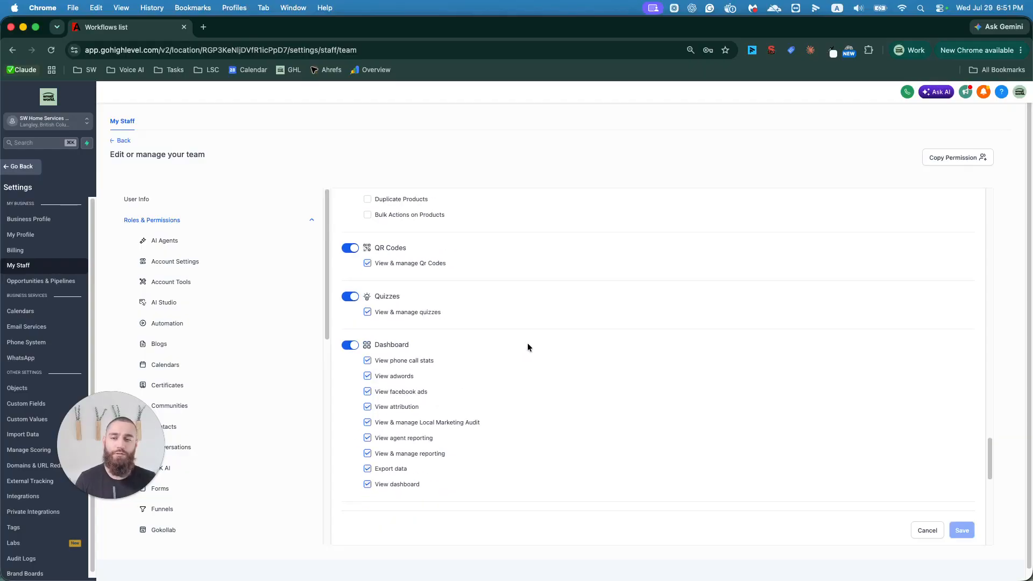
{"action": "scroll", "coordinate": [529, 337], "scroll_direction": "down", "scroll_amount": 1}
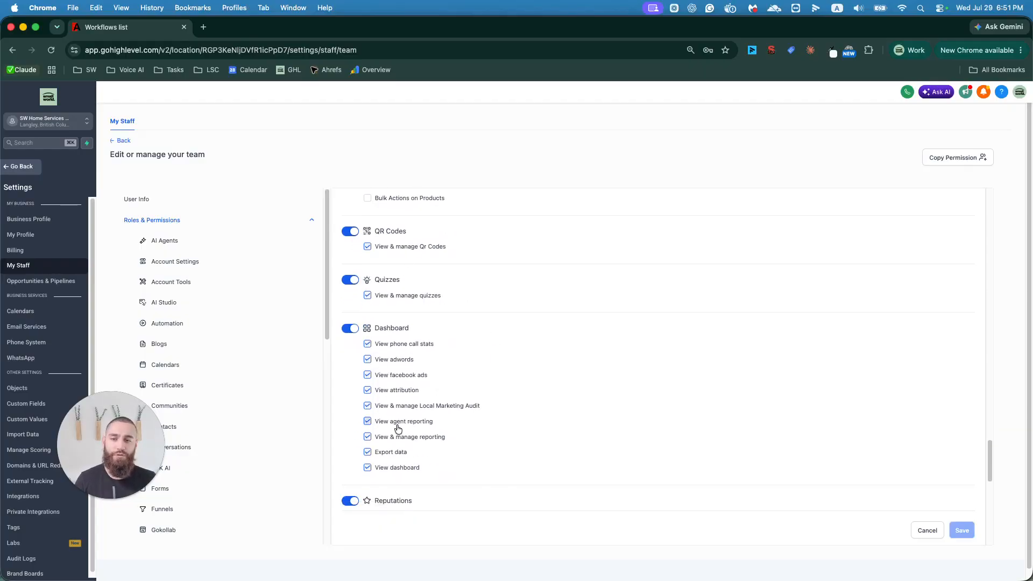
{"action": "scroll", "coordinate": [396, 421], "scroll_direction": "down", "scroll_amount": 1}
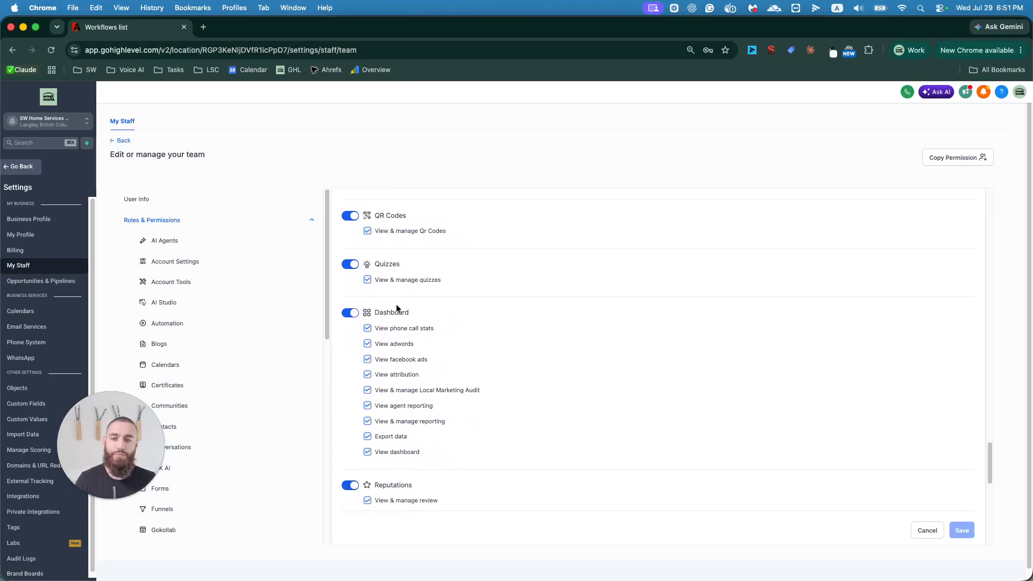
{"action": "scroll", "coordinate": [423, 315], "scroll_direction": "down", "scroll_amount": 10}
{"action": "scroll", "coordinate": [437, 317], "scroll_direction": "down", "scroll_amount": 8}
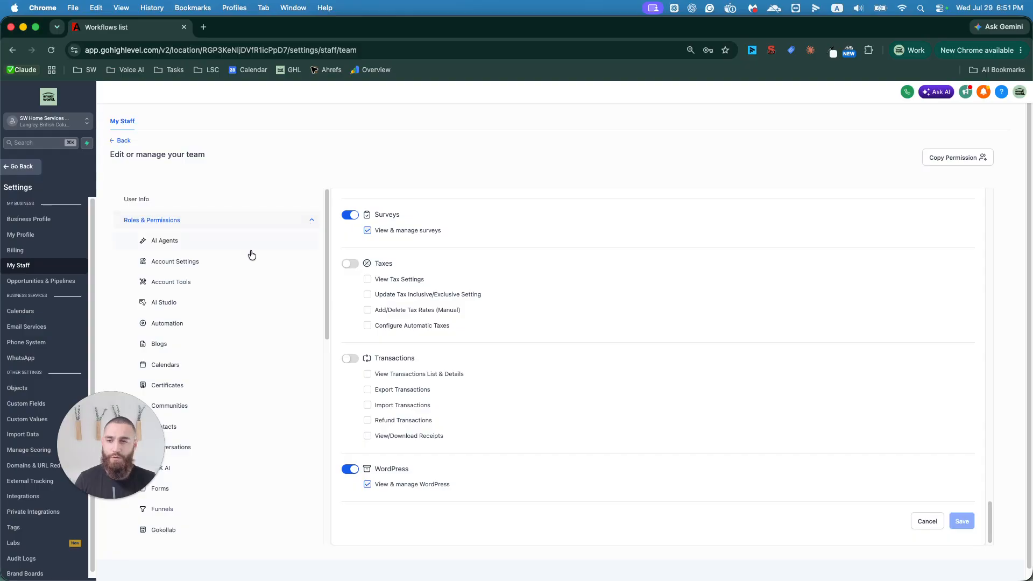
- Open the user's Call & Voicemail Settings and check the inbound number choices without selecting one
{"action": "left_click", "coordinate": [312, 221]}
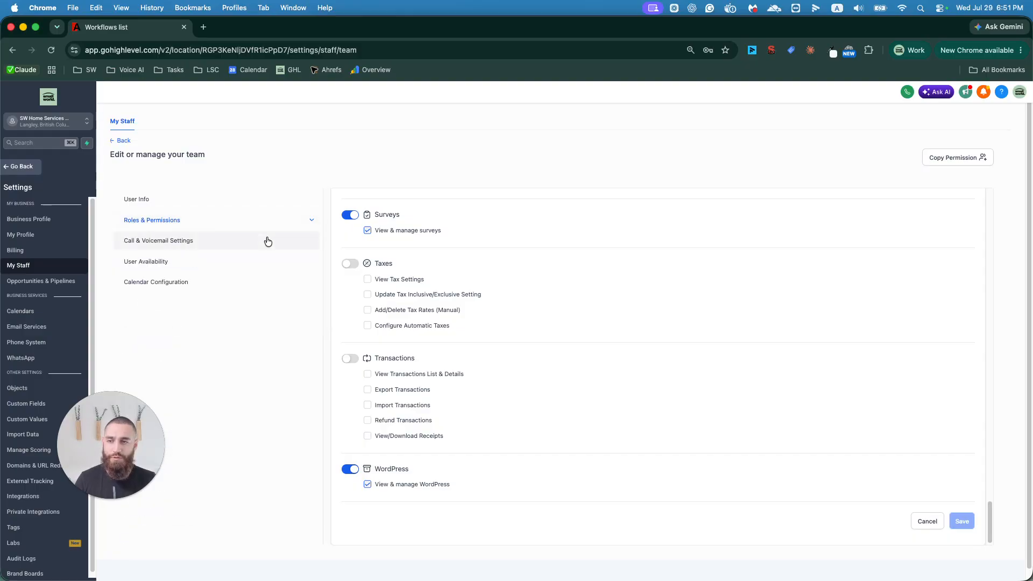
{"action": "left_click", "coordinate": [268, 240]}
{"action": "scroll", "coordinate": [377, 285], "scroll_direction": "up", "scroll_amount": 3}
{"action": "left_click", "coordinate": [353, 243]}
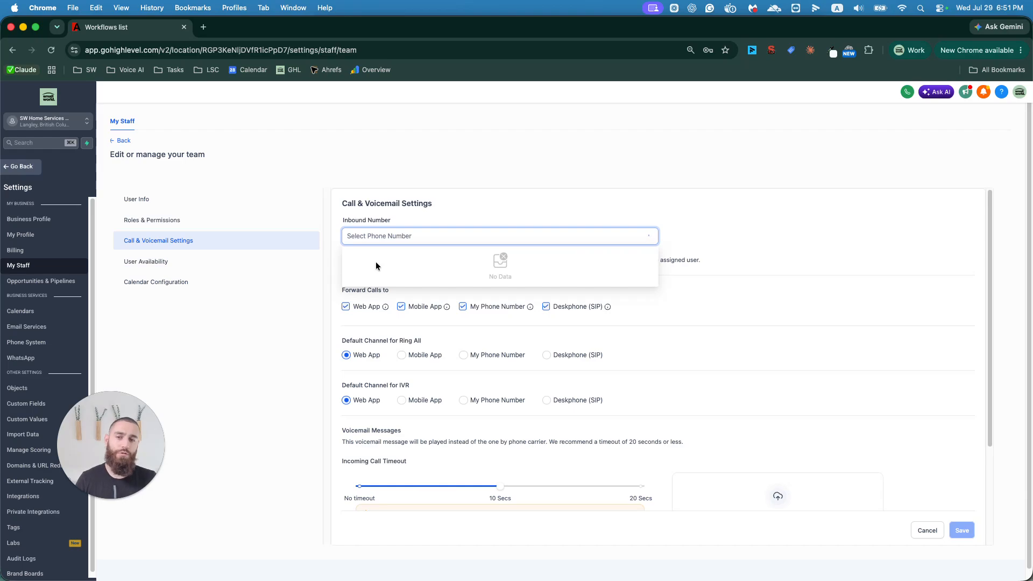
{"action": "left_click", "coordinate": [340, 266]}
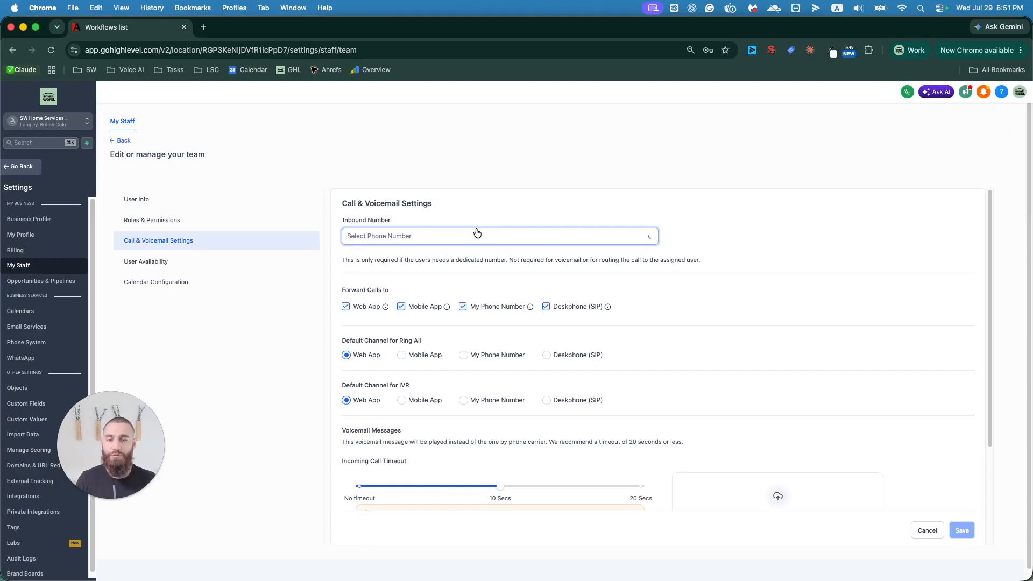
{"action": "triple_click", "coordinate": [379, 291]}
{"action": "left_click", "coordinate": [413, 286]}
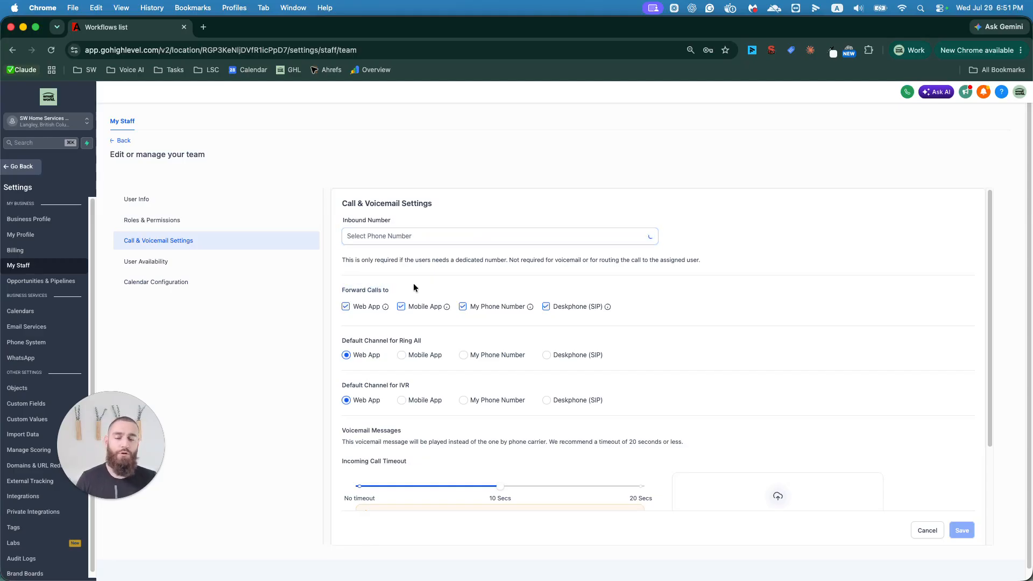
- Forward the user's calls only to Web App and Mobile App, excluding My Phone Number and Deskphone (SIP)
{"action": "left_click", "coordinate": [582, 312]}
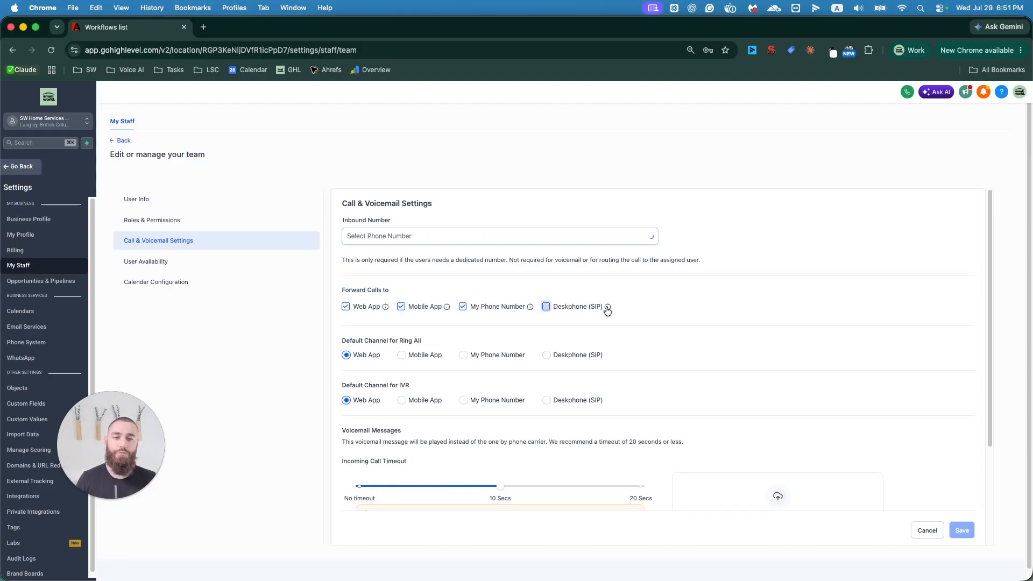
{"action": "mouse_move", "coordinate": [608, 309]}
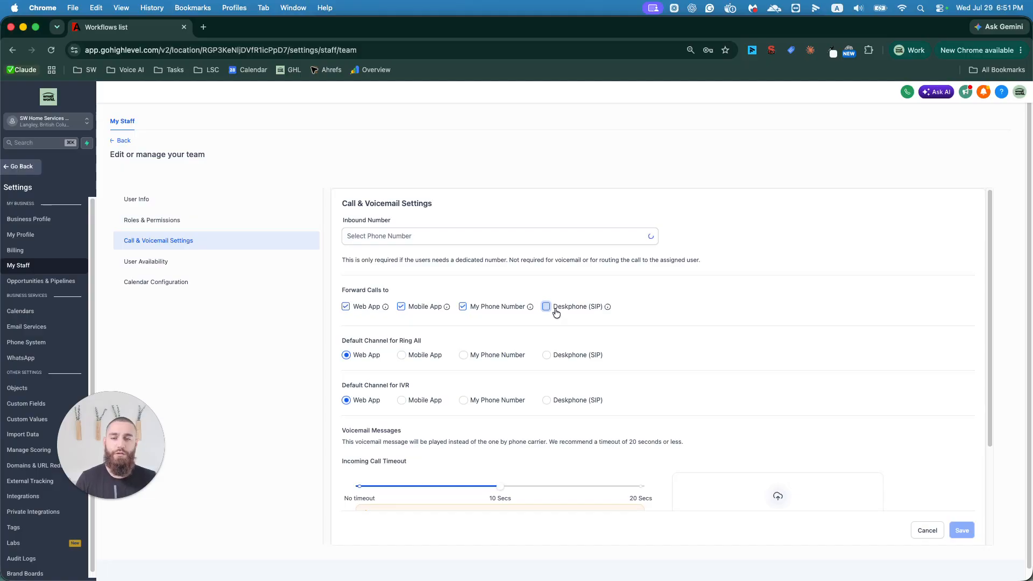
{"action": "left_click", "coordinate": [500, 312]}
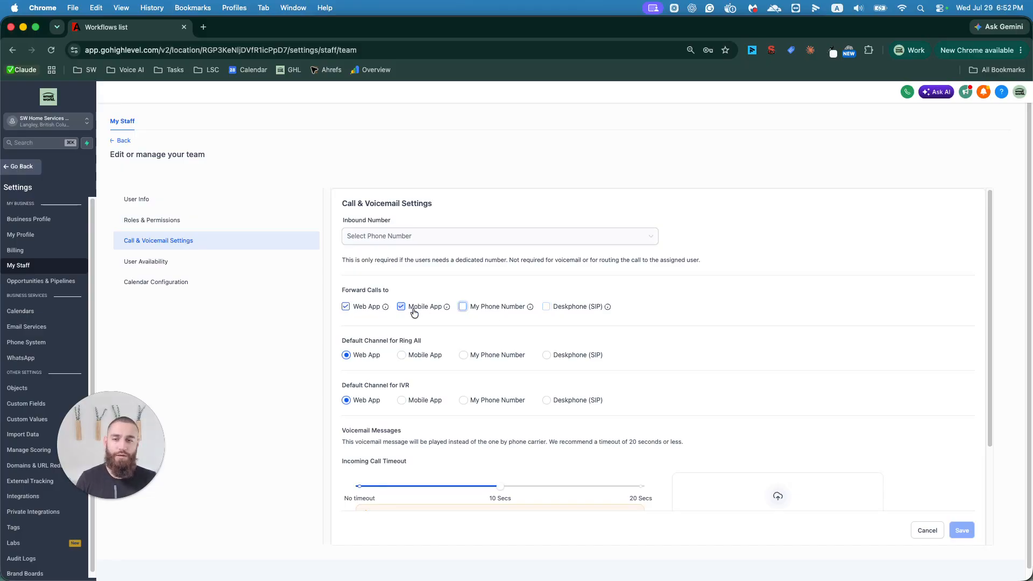
{"action": "left_click", "coordinate": [369, 308]}
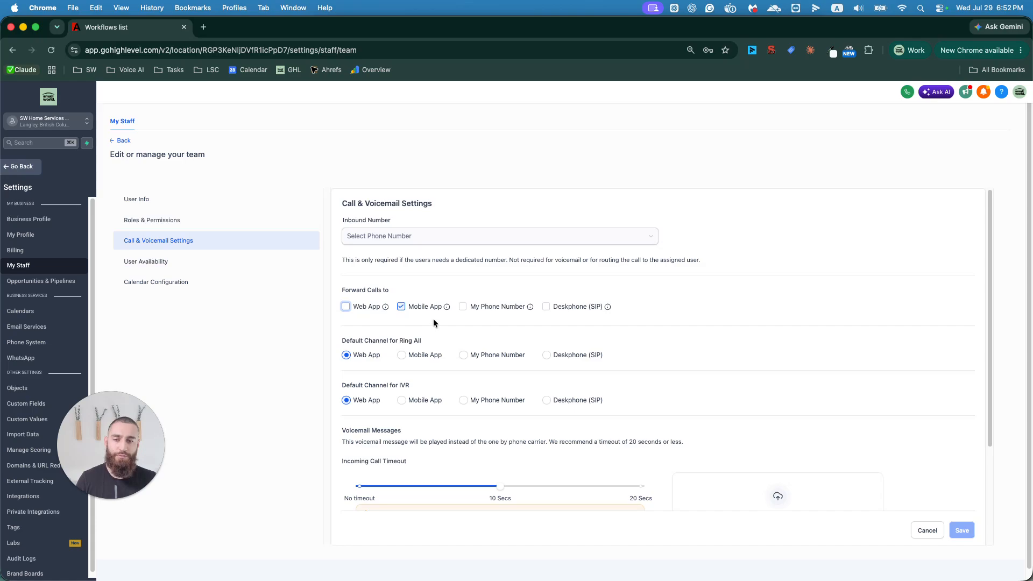
{"action": "left_click", "coordinate": [369, 311]}
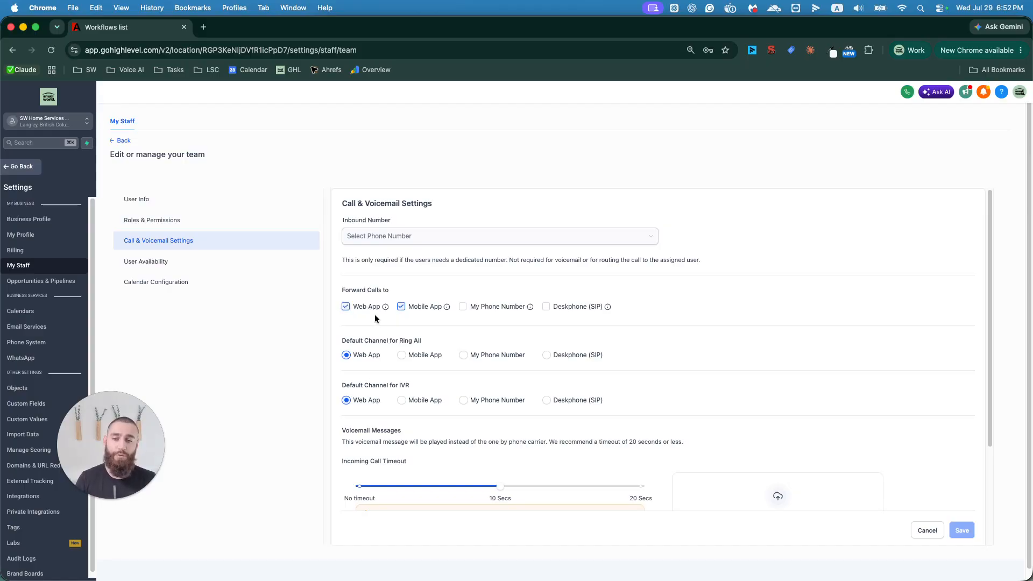
{"action": "left_click", "coordinate": [475, 312]}
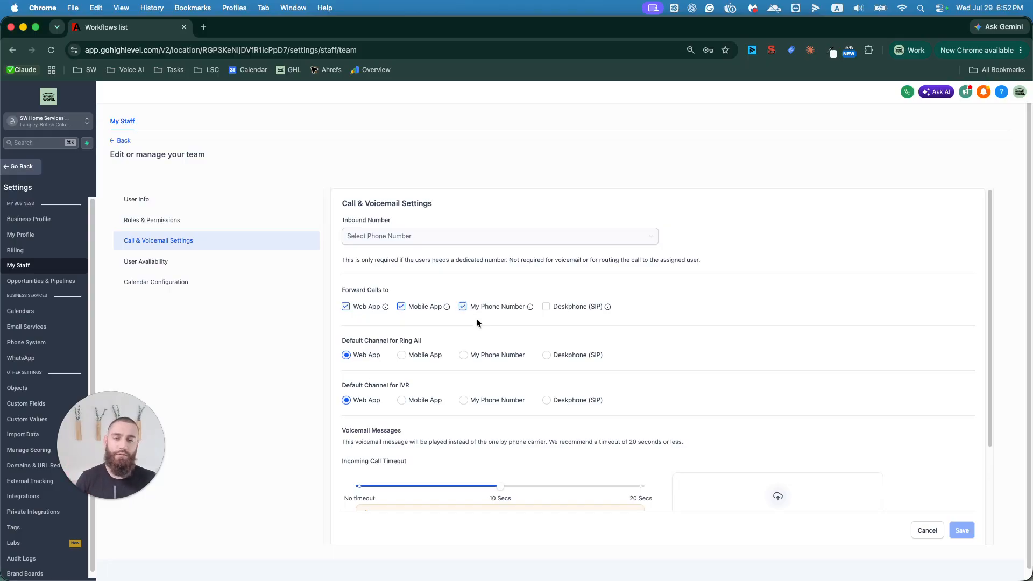
{"action": "left_click", "coordinate": [479, 313]}
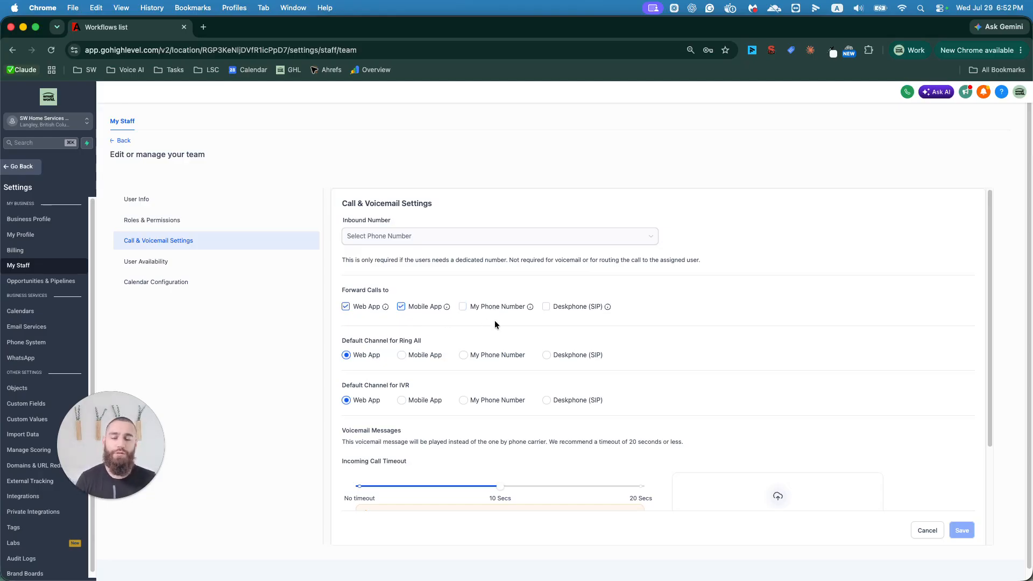
- Set the default channel for both Ring All and IVR to Mobile App
{"action": "scroll", "coordinate": [487, 320], "scroll_direction": "down", "scroll_amount": 1}
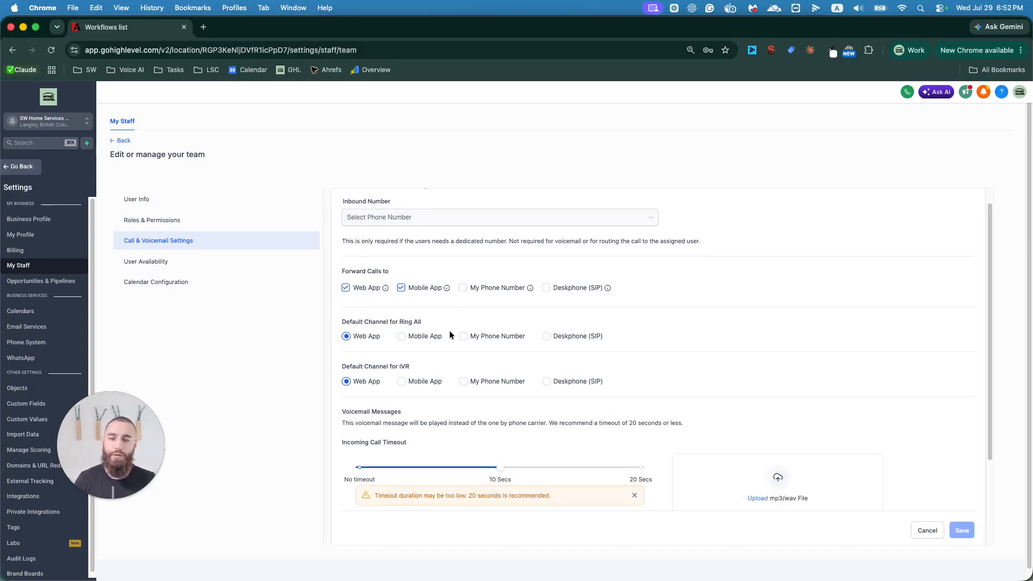
{"action": "left_click", "coordinate": [405, 338]}
{"action": "left_click", "coordinate": [424, 382]}
{"action": "scroll", "coordinate": [444, 355], "scroll_direction": "down", "scroll_amount": 1}
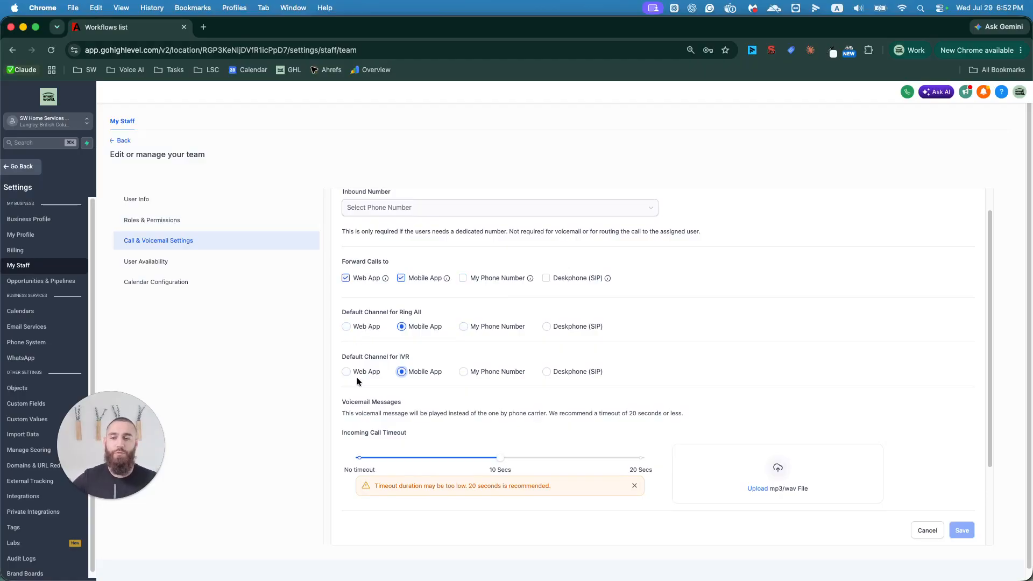
- Review the user's voicemail message and incoming call timeout options, plus the default channels for WhatsApp calls
{"action": "scroll", "coordinate": [357, 376], "scroll_direction": "down", "scroll_amount": 3}
{"action": "scroll", "coordinate": [376, 388], "scroll_direction": "down", "scroll_amount": 4}
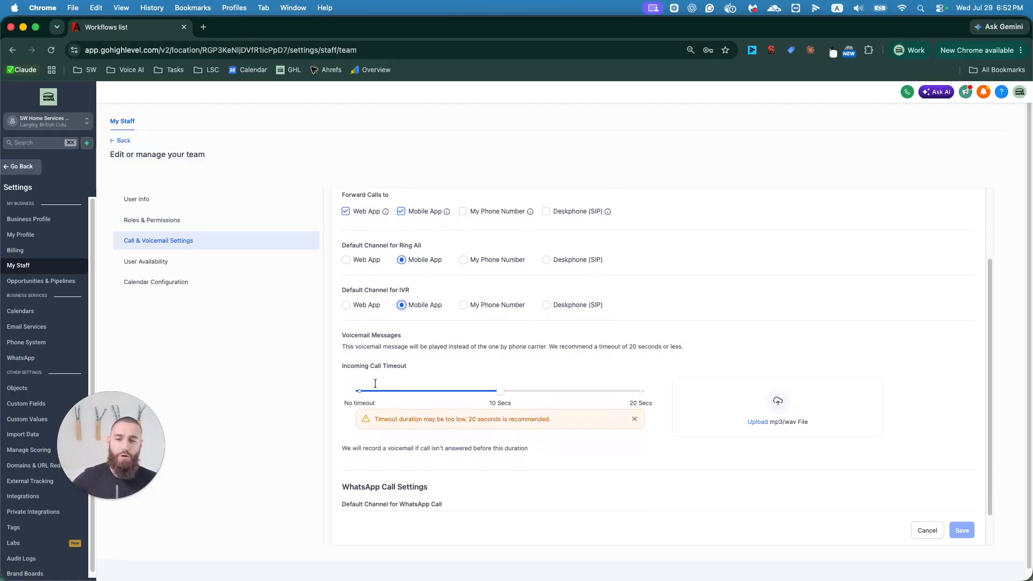
{"action": "mouse_move", "coordinate": [500, 353]}
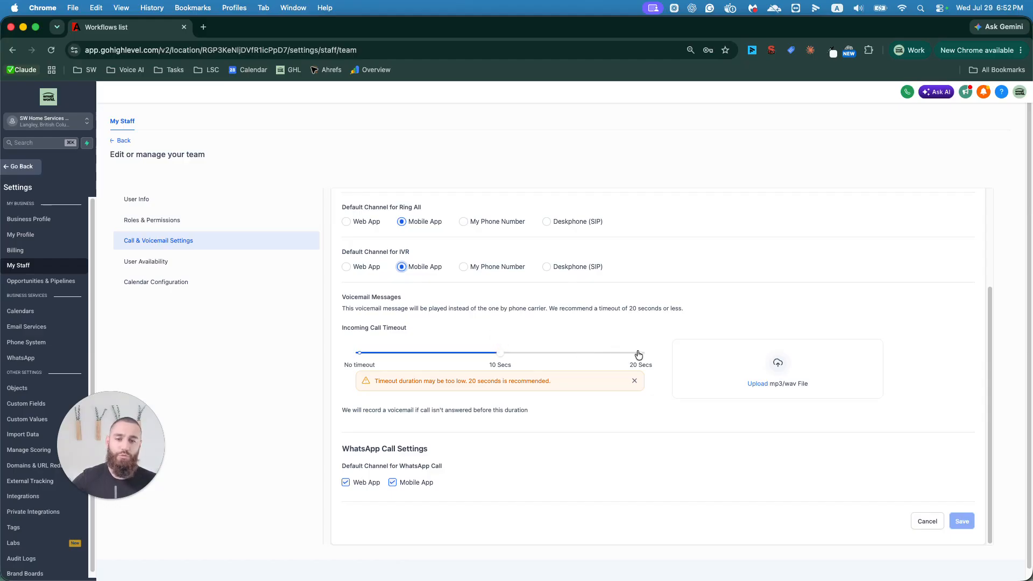
{"action": "scroll", "coordinate": [635, 334], "scroll_direction": "down", "scroll_amount": 1}
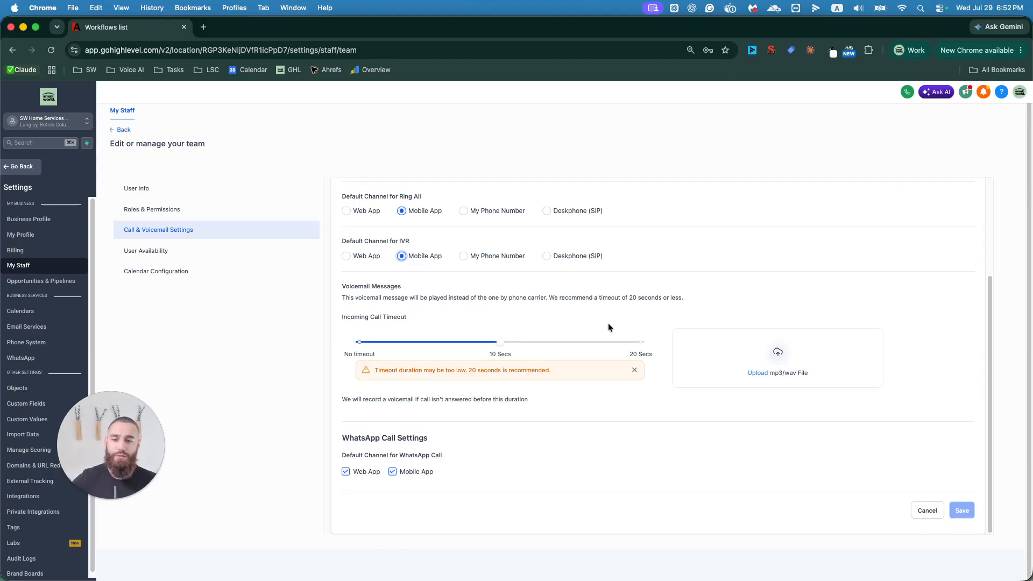
- Check the user's User Availability and Calendar Configuration sections, and return to the User Info form
{"action": "left_click", "coordinate": [139, 252]}
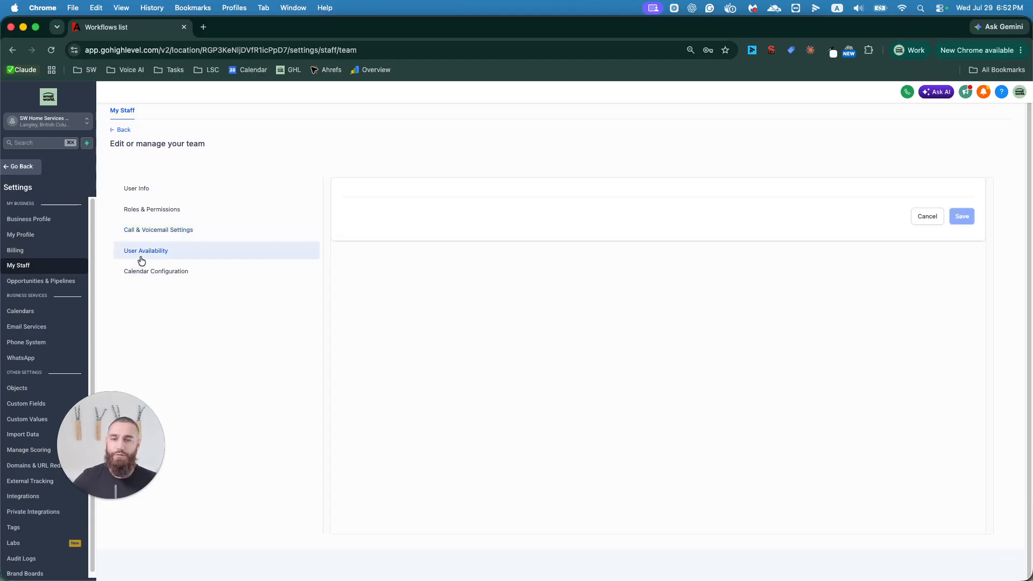
{"action": "left_click", "coordinate": [198, 285]}
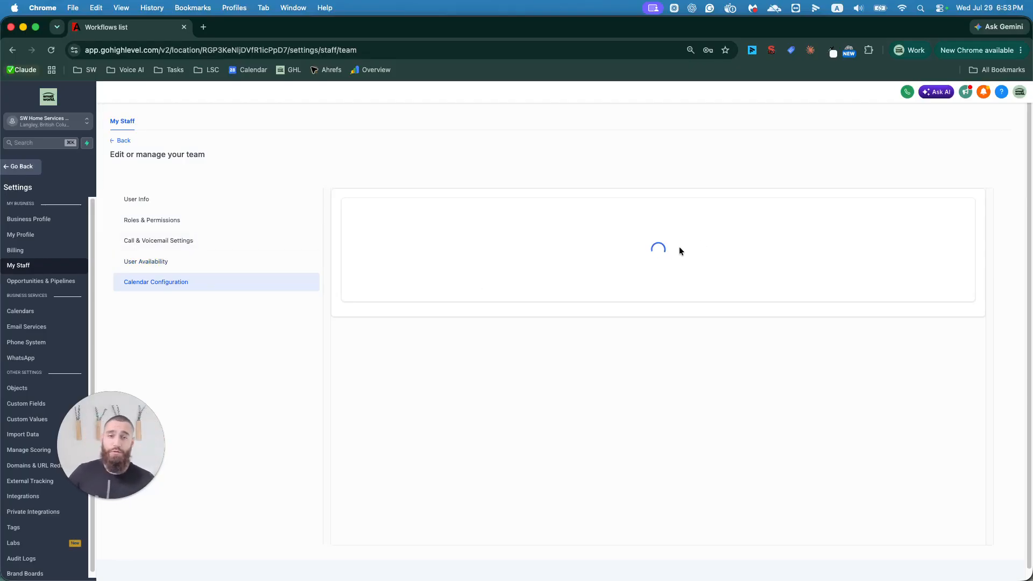
{"action": "left_click", "coordinate": [170, 207]}
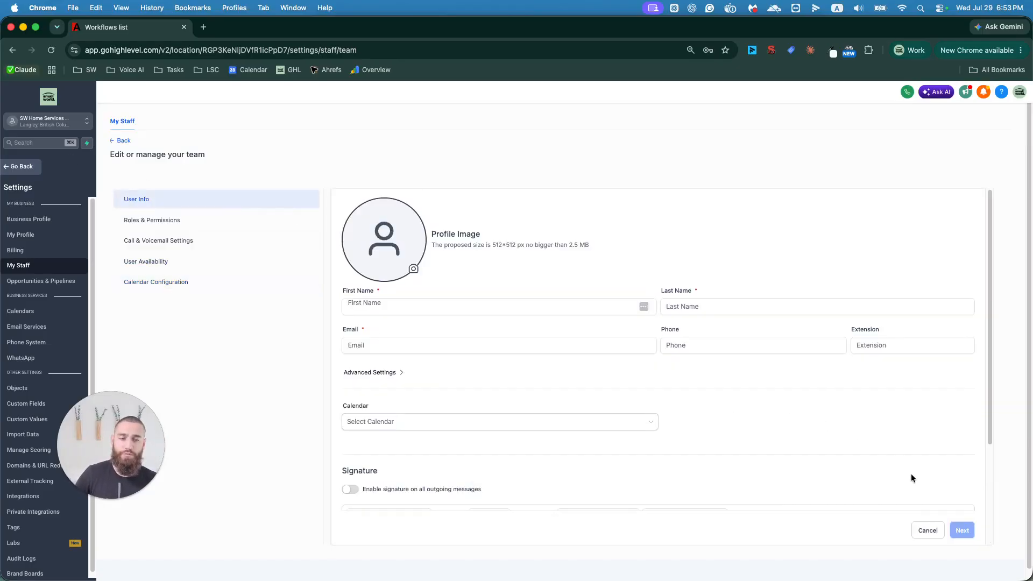
- Leave the staff user form without saving and open the sub-account's Billing settings
{"action": "left_click", "coordinate": [49, 246]}
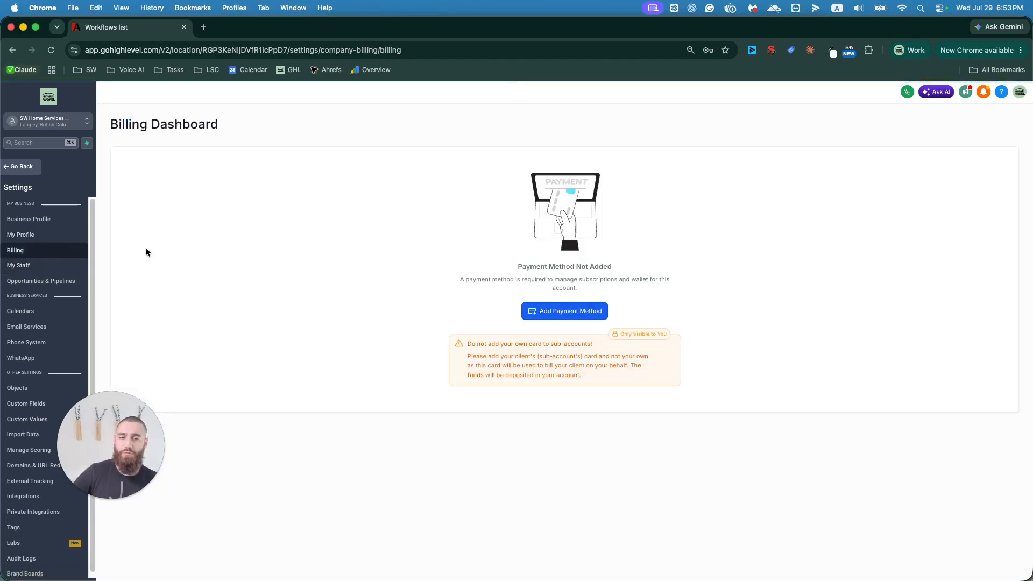